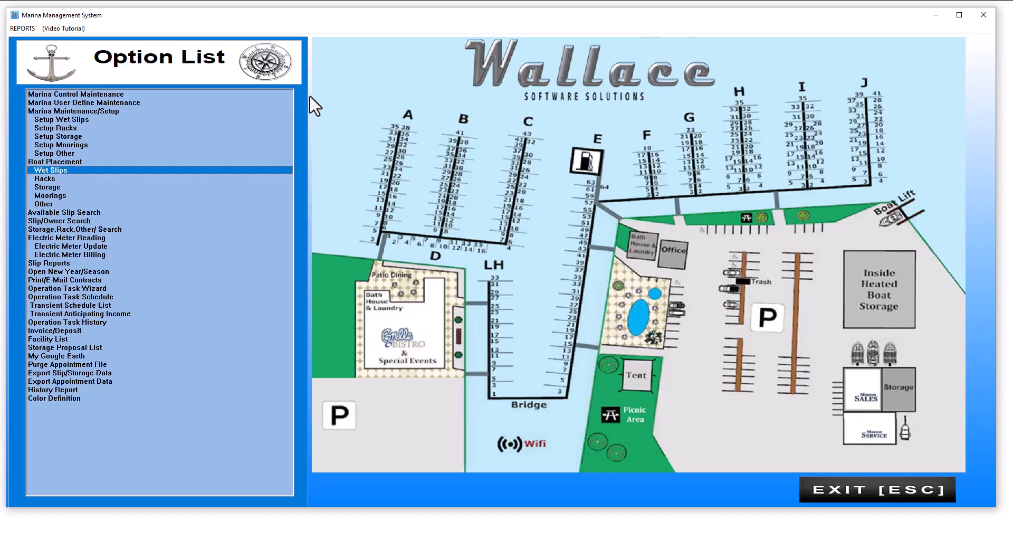
- Open the Wet Slips map and bring up slip C-16's Dock Assignment form and customer lookup
{"action": "key", "text": "Down"}
{"action": "key", "text": "Down"}
{"action": "key", "text": "Down"}
{"action": "key", "text": "Down"}
{"action": "key", "text": "Down"}
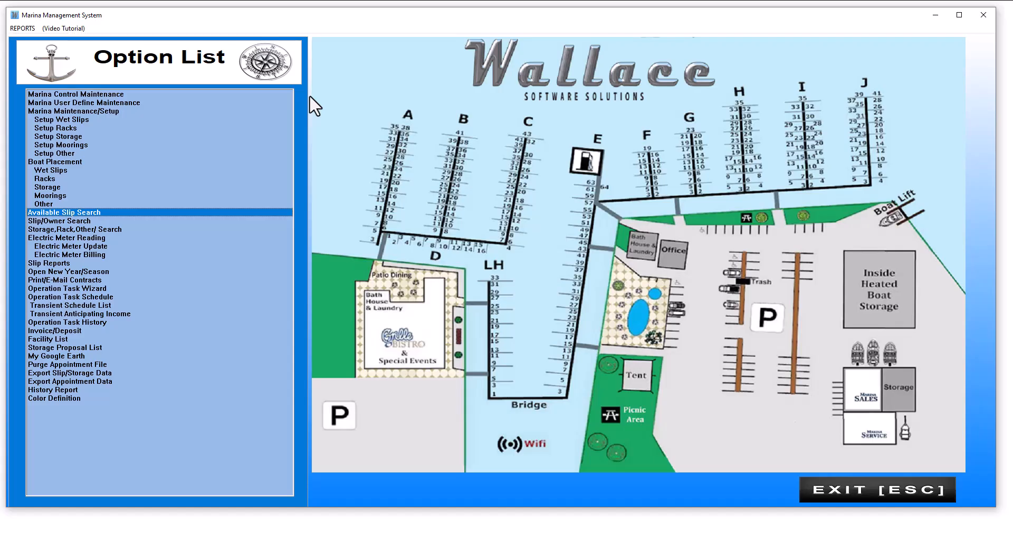
{"action": "key", "text": "Up"}
{"action": "key", "text": "Up"}
{"action": "key", "text": "Up"}
{"action": "key", "text": "Up"}
{"action": "key", "text": "Up"}
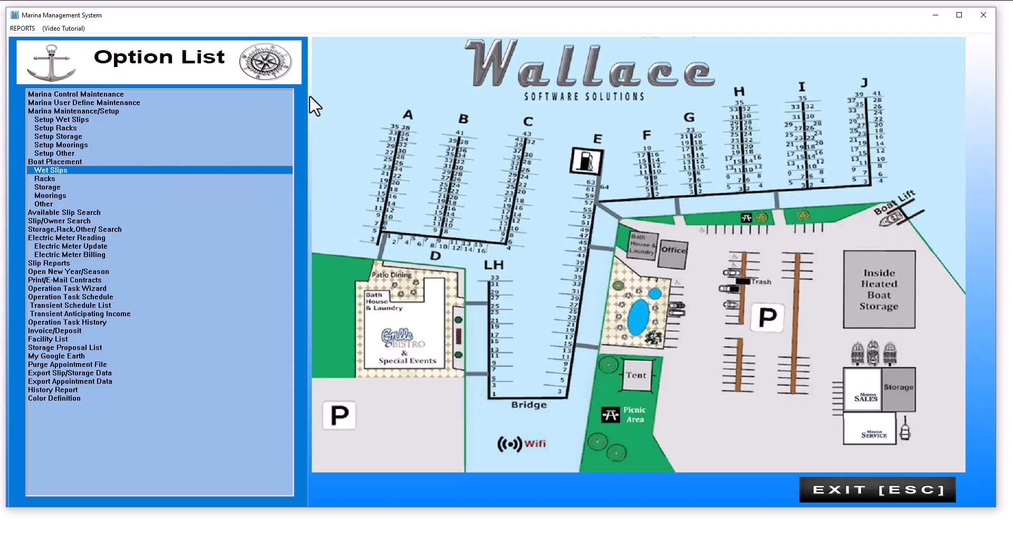
{"action": "double_click", "coordinate": [53, 170]}
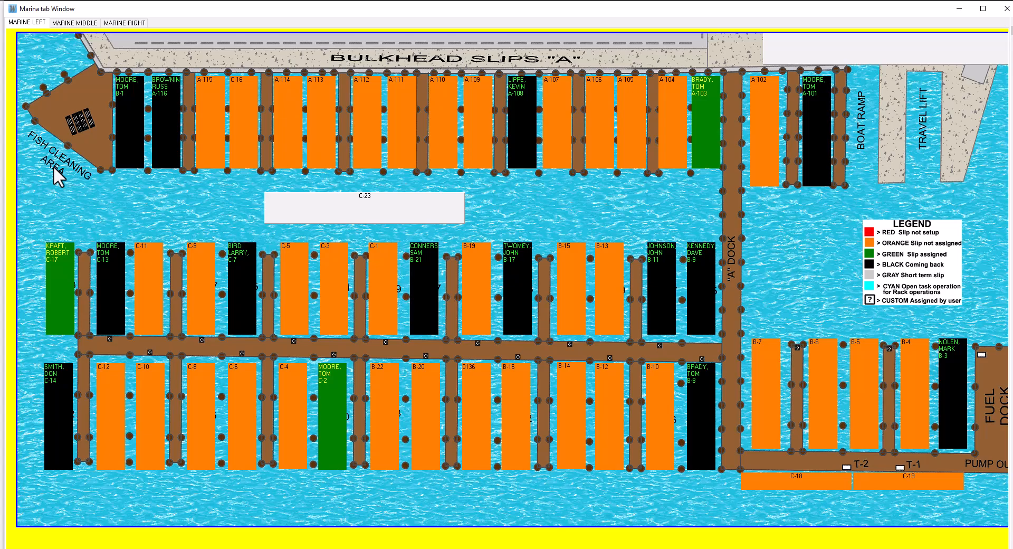
{"action": "left_click", "coordinate": [246, 120]}
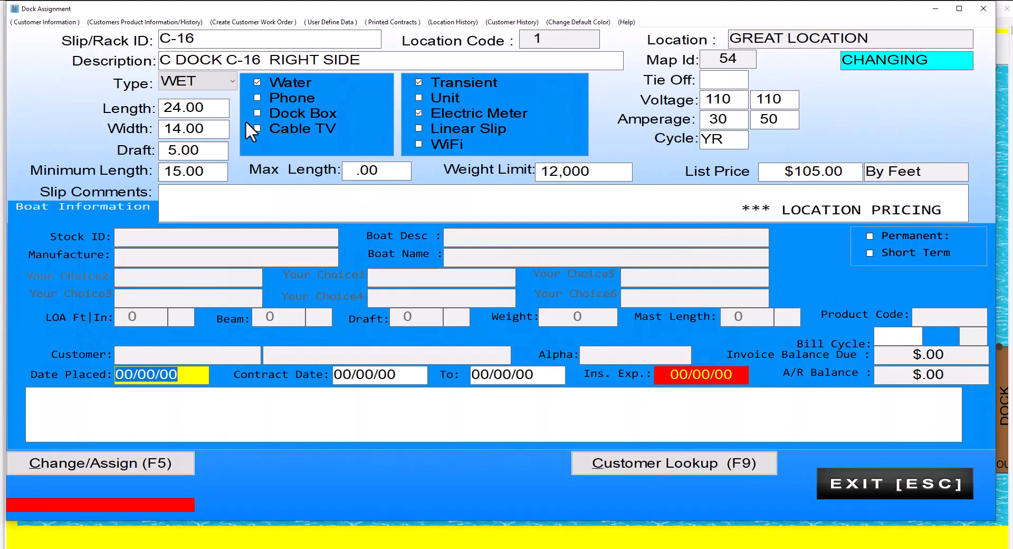
{"action": "left_click", "coordinate": [654, 471]}
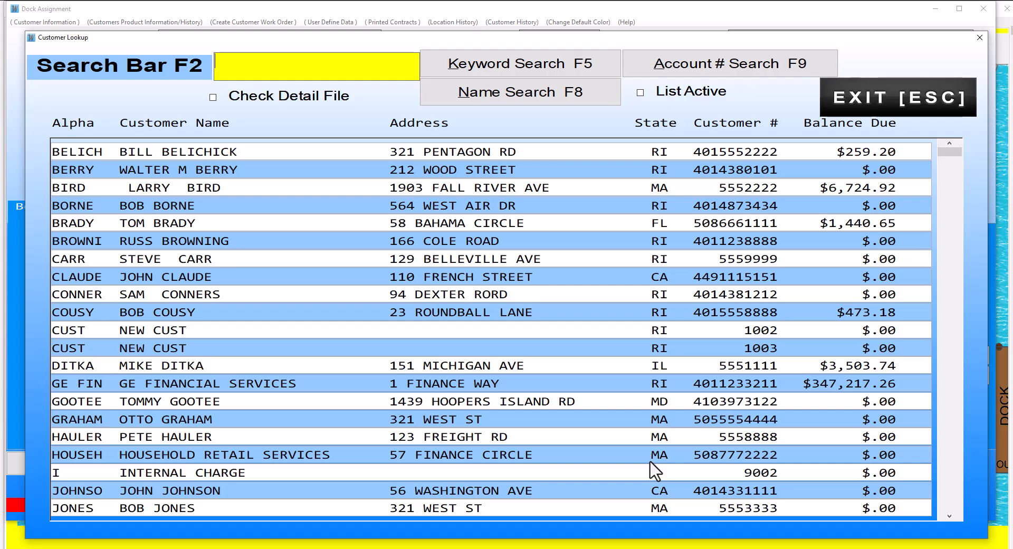
- Search customers for NEW, then by name for TOM, and exit the lookup with no match
{"action": "type", "text": "NEW"}
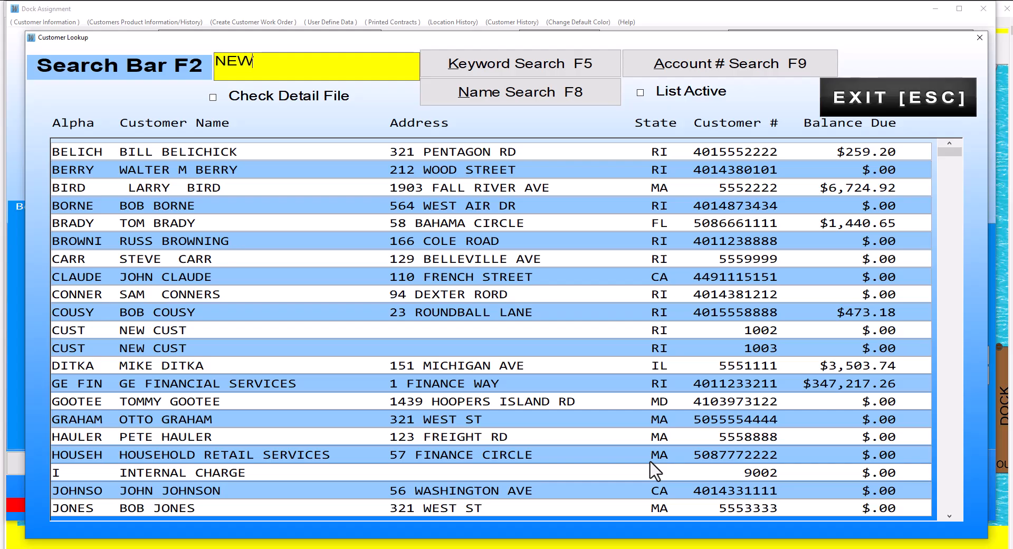
{"action": "key", "text": "Return"}
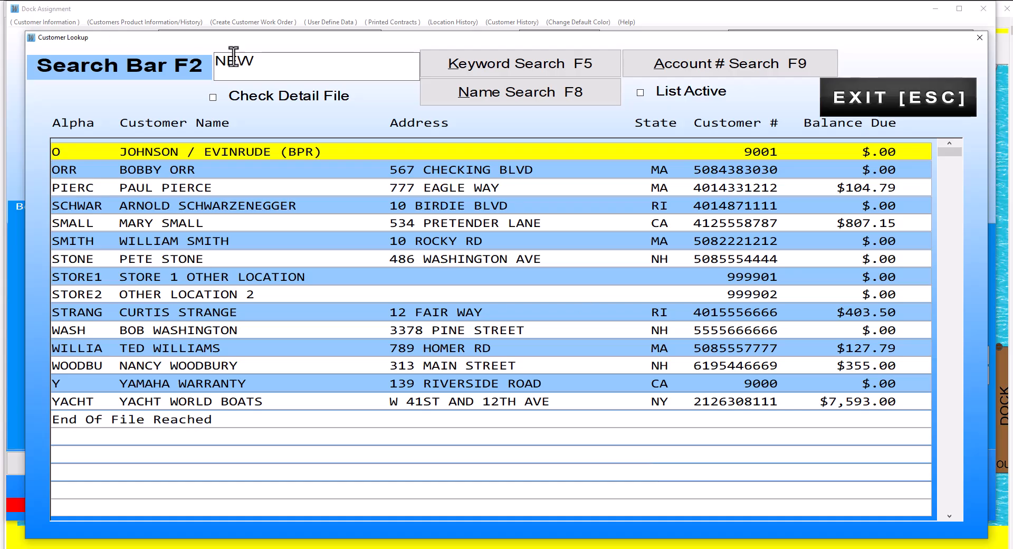
{"action": "left_click", "coordinate": [271, 62]}
{"action": "type", "text": "TOM"}
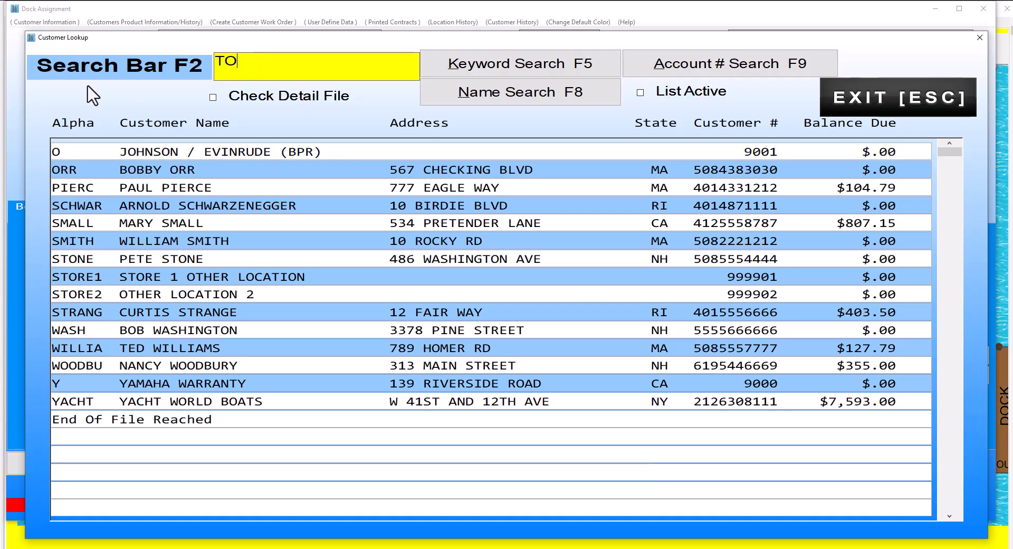
{"action": "left_click", "coordinate": [499, 84]}
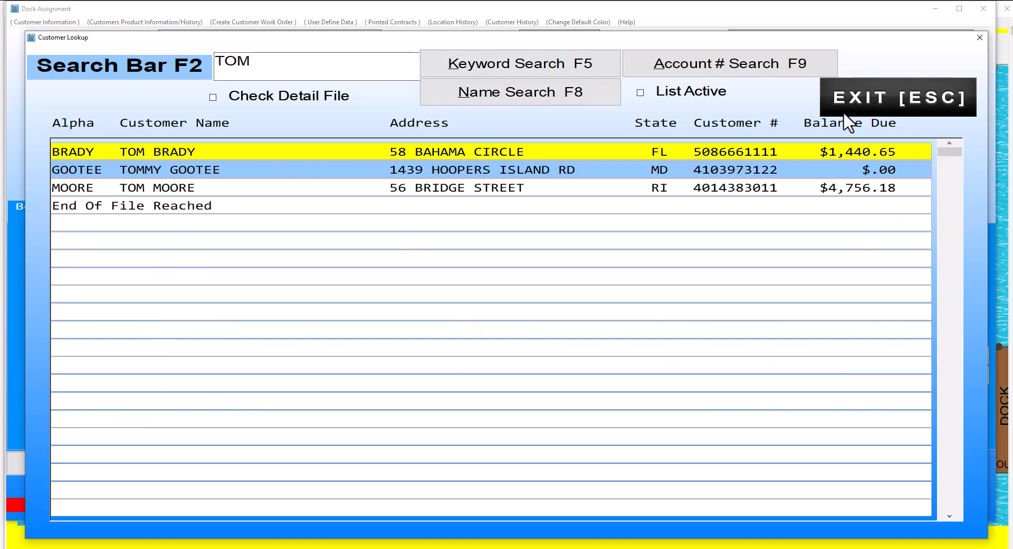
{"action": "left_click", "coordinate": [877, 97]}
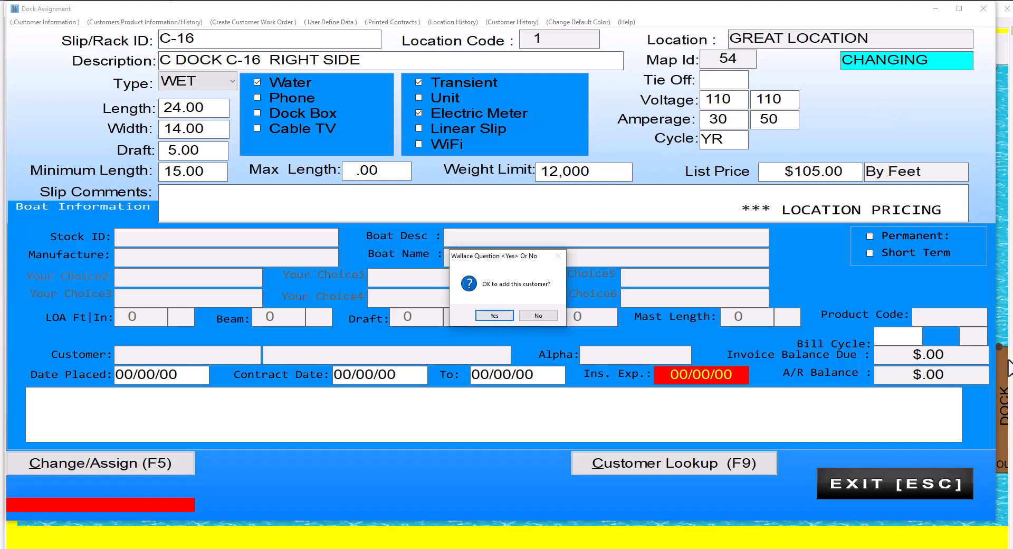
- Confirm adding a new customer and enter their name, zip code (auto-filling city and state) and phone number
{"action": "key", "text": "Return"}
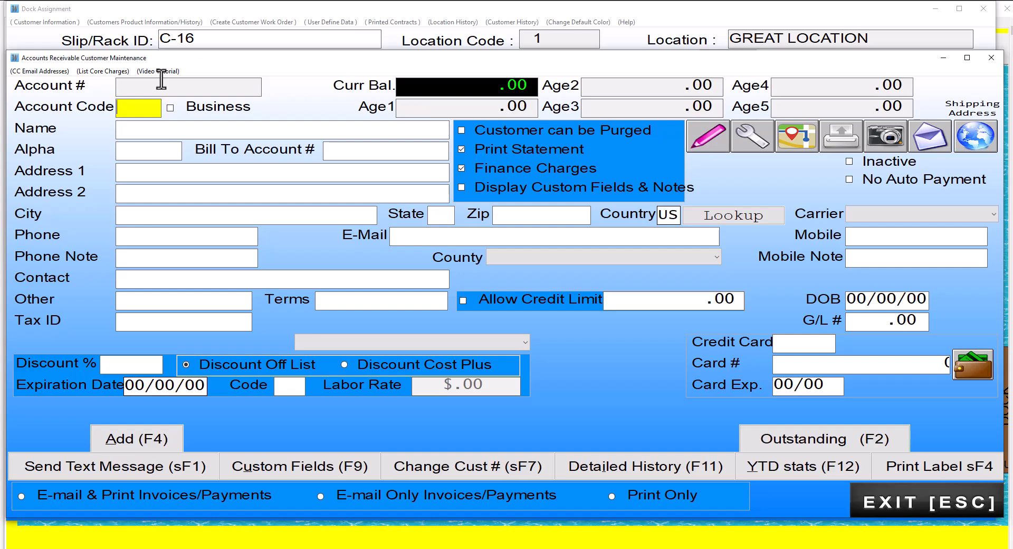
{"action": "key", "text": "Tab"}
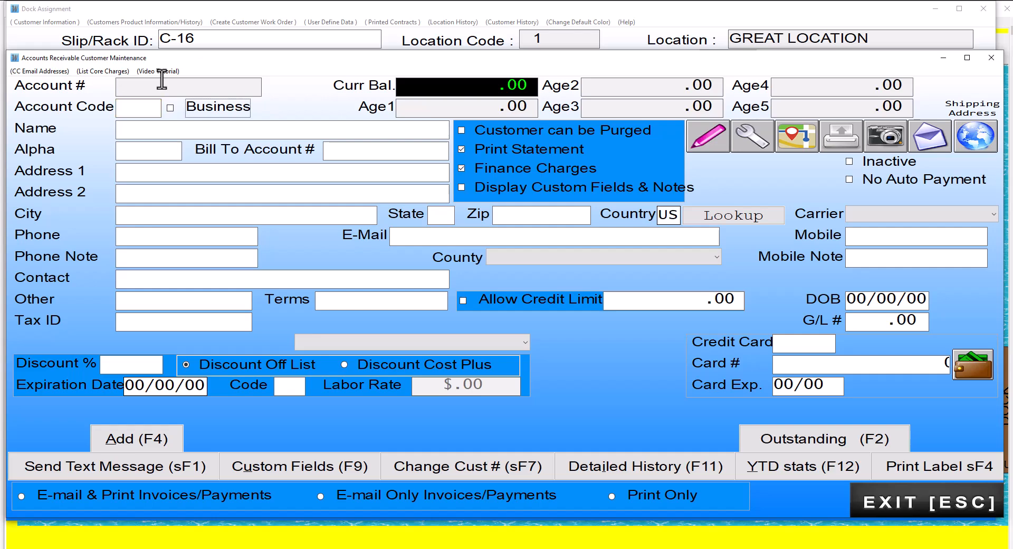
{"action": "key", "text": "Tab"}
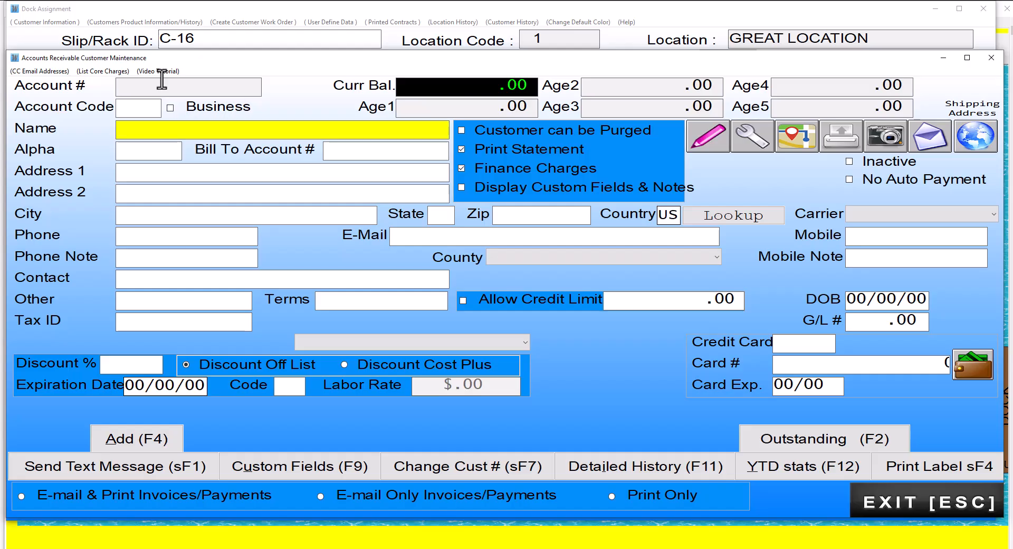
{"action": "type", "text": "JOHN NEW"}
{"action": "key", "text": "Return"}
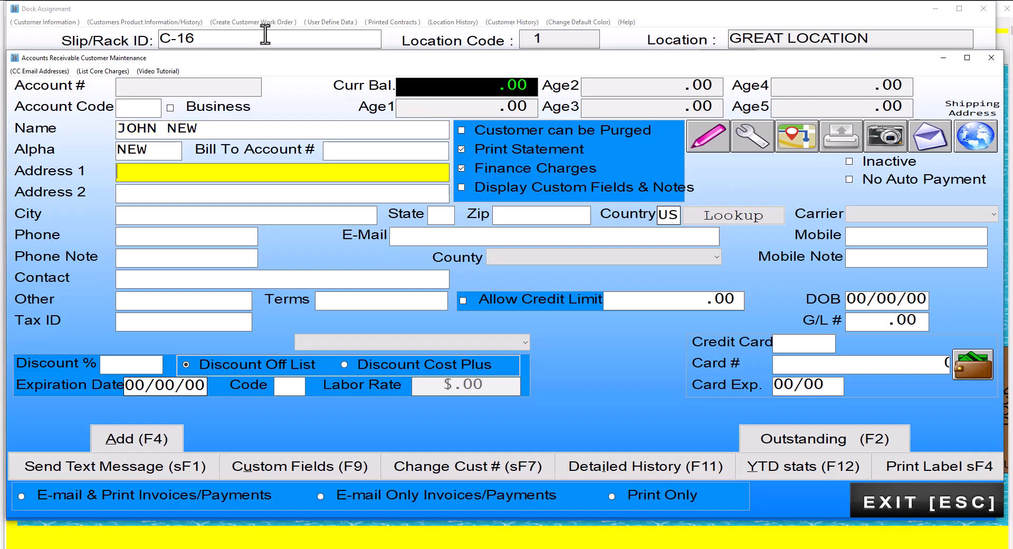
{"action": "left_click", "coordinate": [525, 219]}
{"action": "type", "text": "02915"}
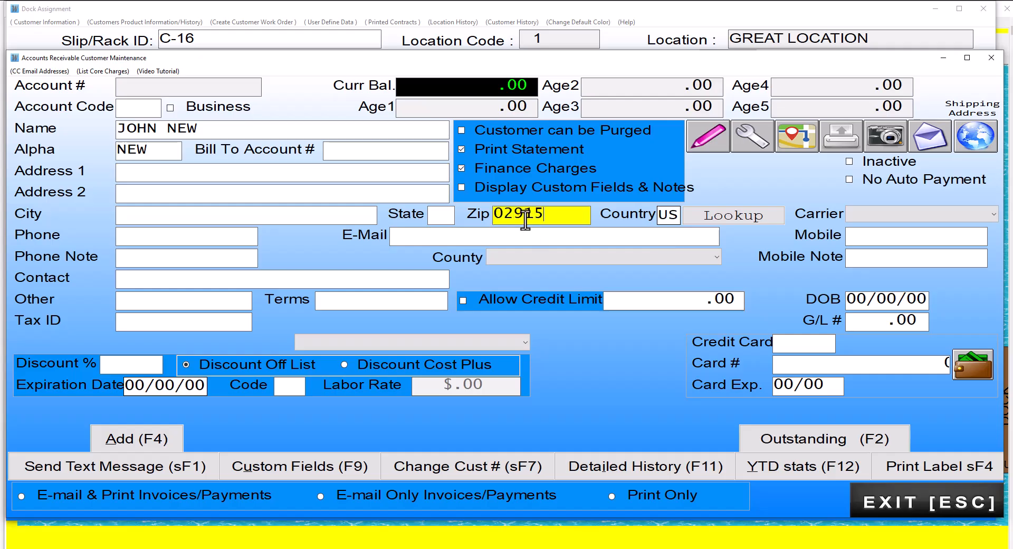
{"action": "key", "text": "Return"}
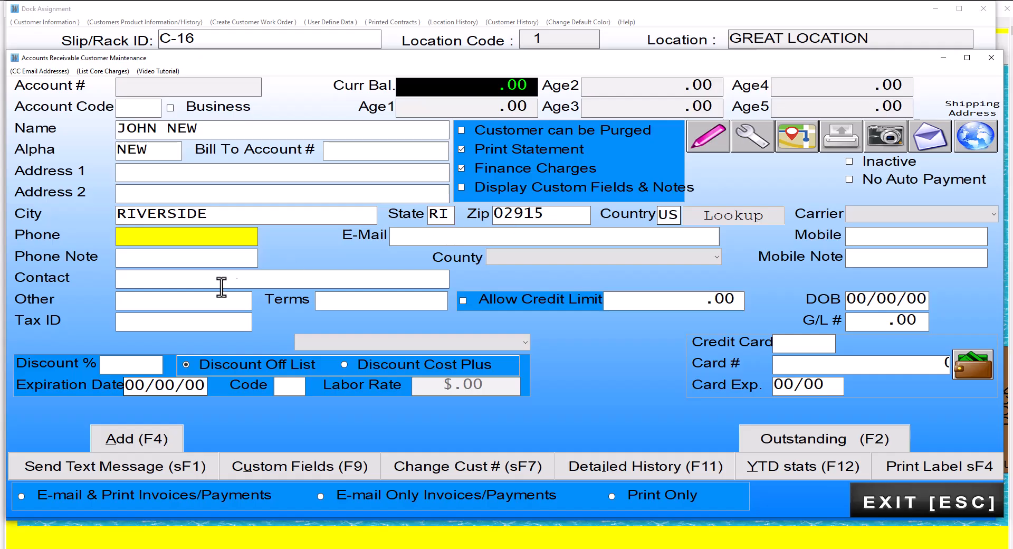
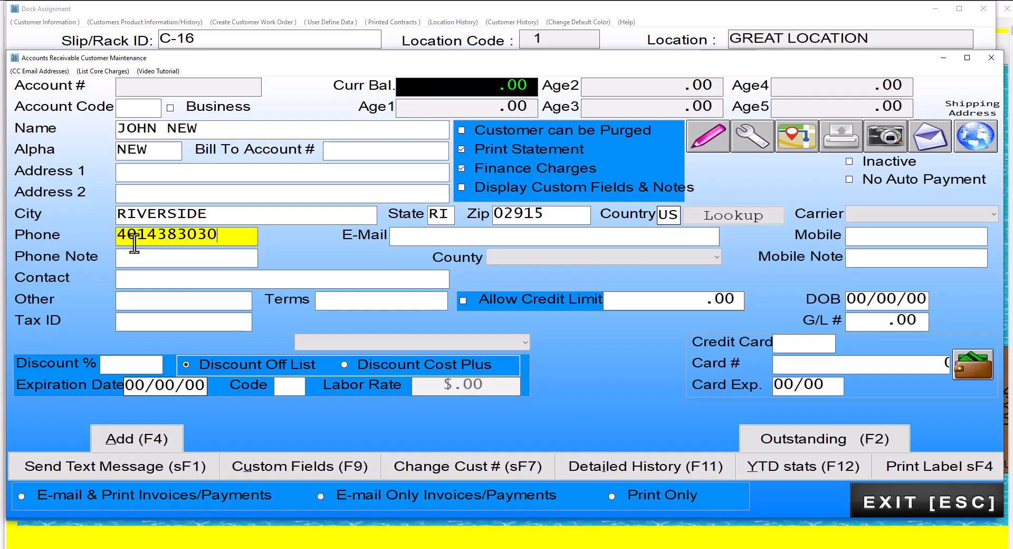
{"action": "key", "text": "Tab"}
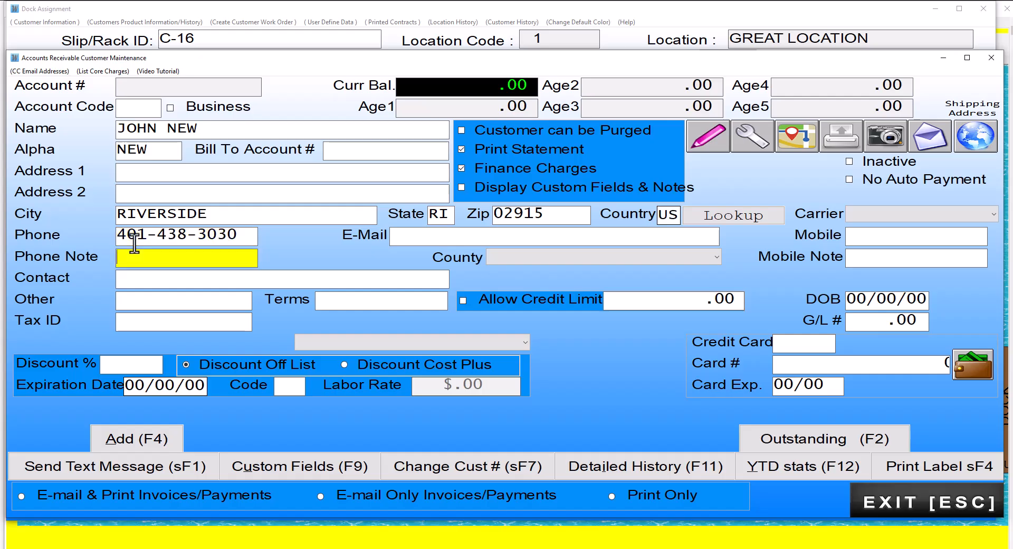
{"action": "left_click", "coordinate": [419, 241]}
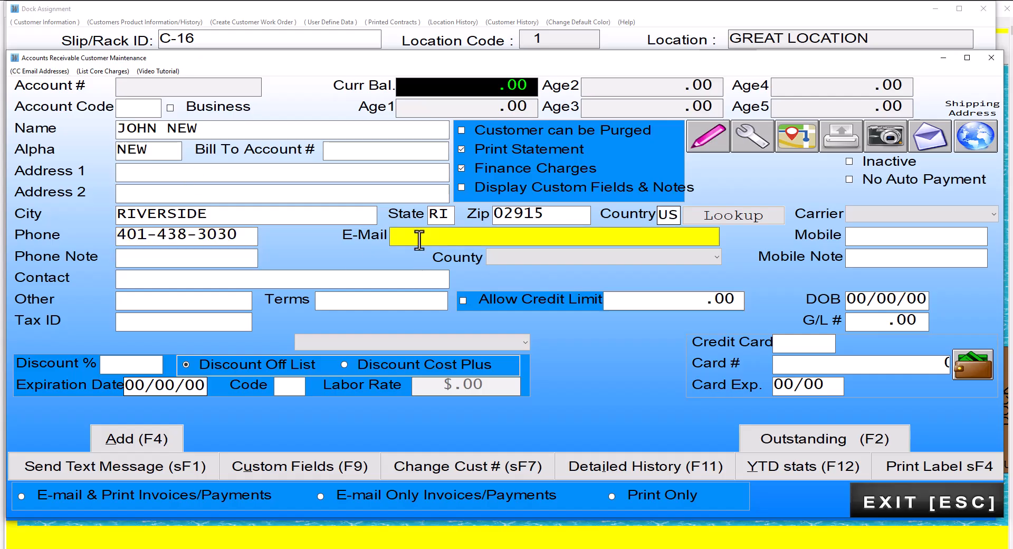
{"action": "left_click", "coordinate": [868, 240]}
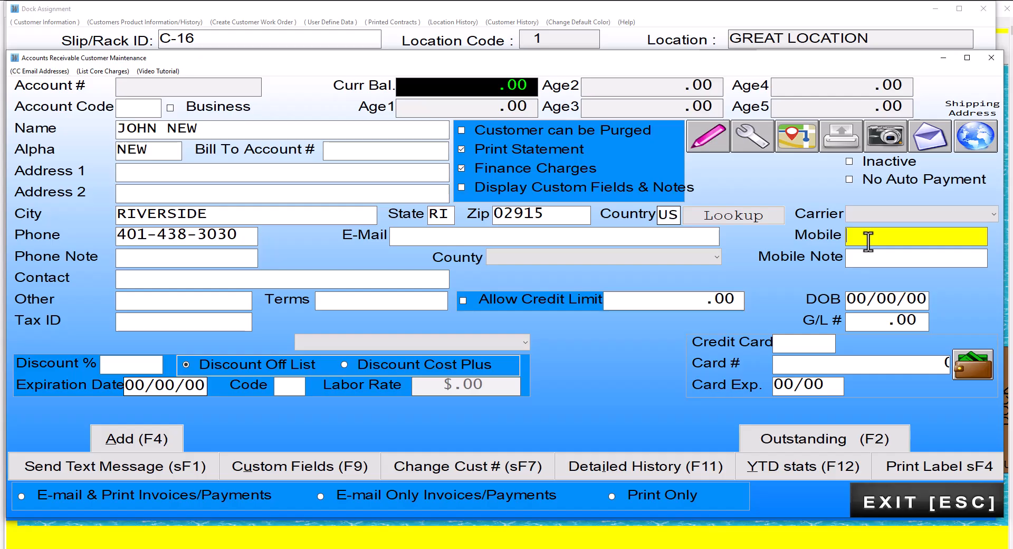
- Enable a credit limit of 10,000.00 for the customer
{"action": "left_click", "coordinate": [463, 300]}
{"action": "left_click", "coordinate": [636, 301]}
{"action": "type", "text": "10,000"}
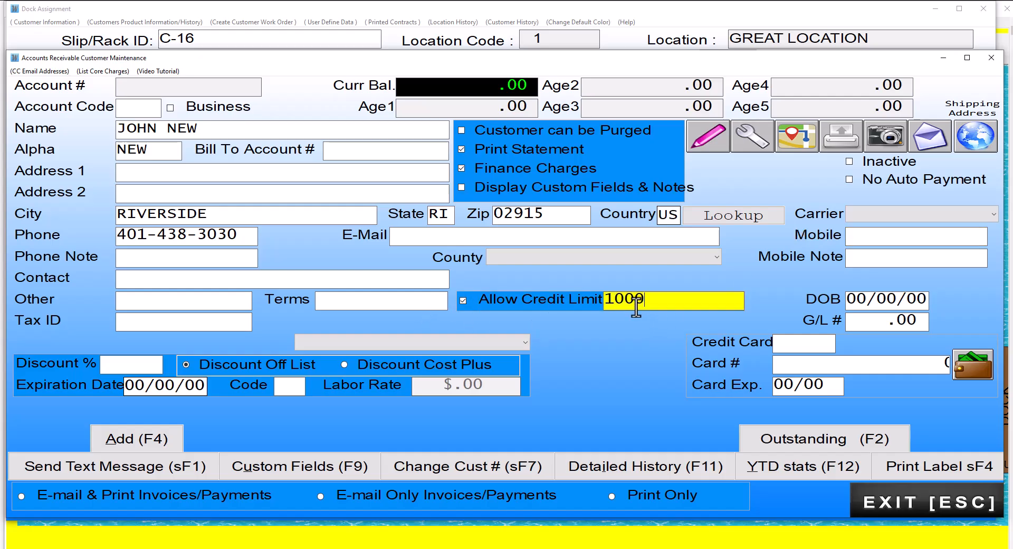
{"action": "key", "text": "Return"}
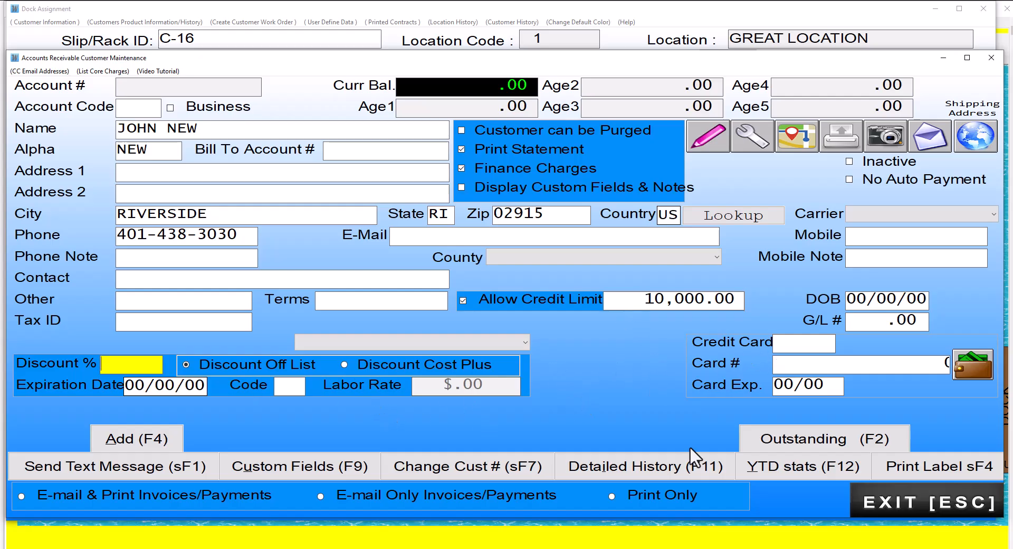
- Add the customer, declining auto-numbering and accepting the phone-based customer number
{"action": "left_click", "coordinate": [142, 434]}
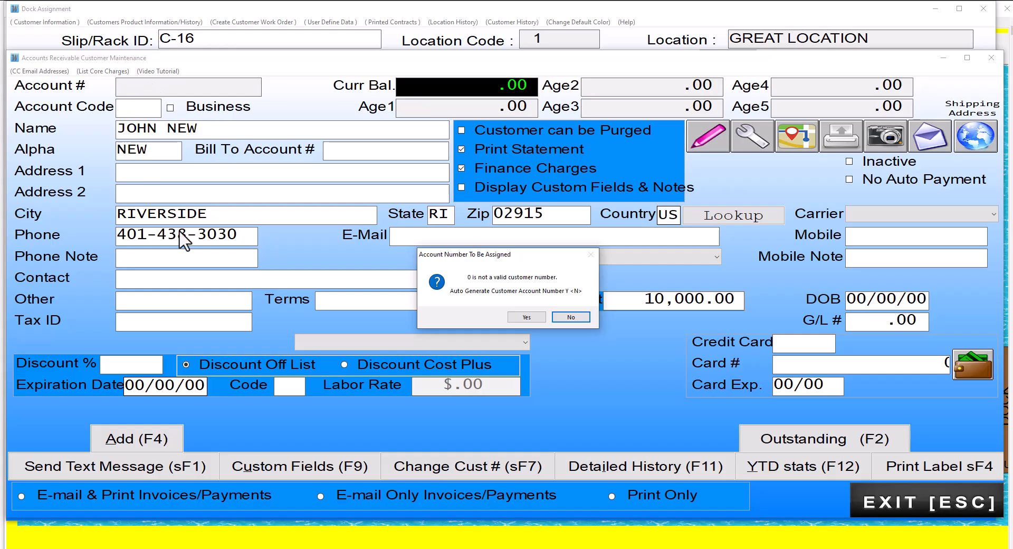
{"action": "left_click", "coordinate": [569, 317]}
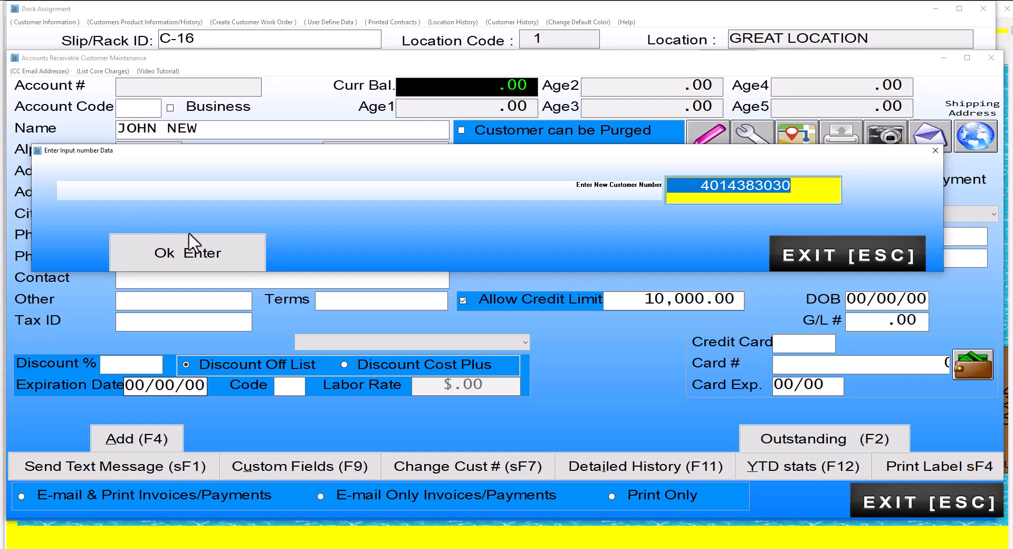
{"action": "left_click", "coordinate": [204, 259]}
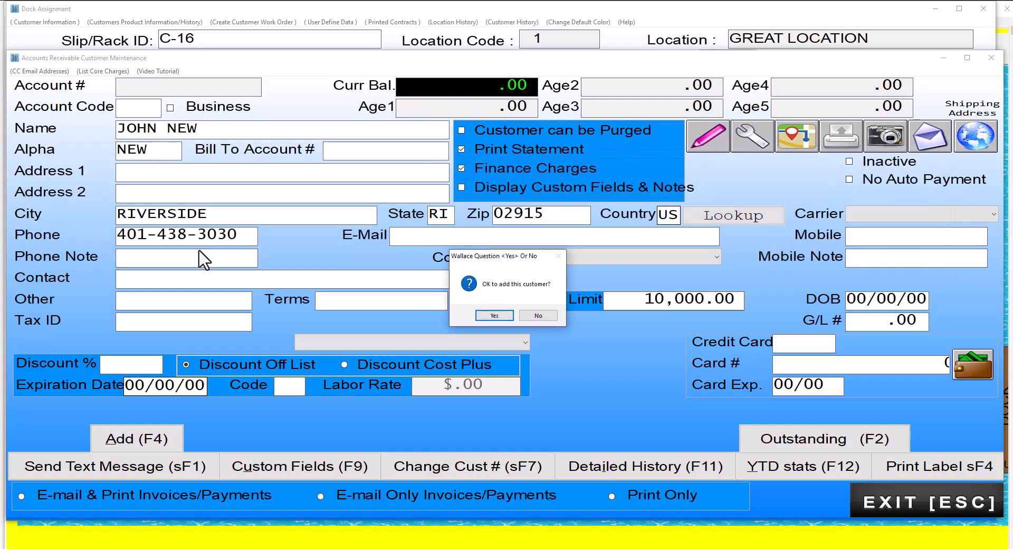
{"action": "left_click", "coordinate": [484, 315]}
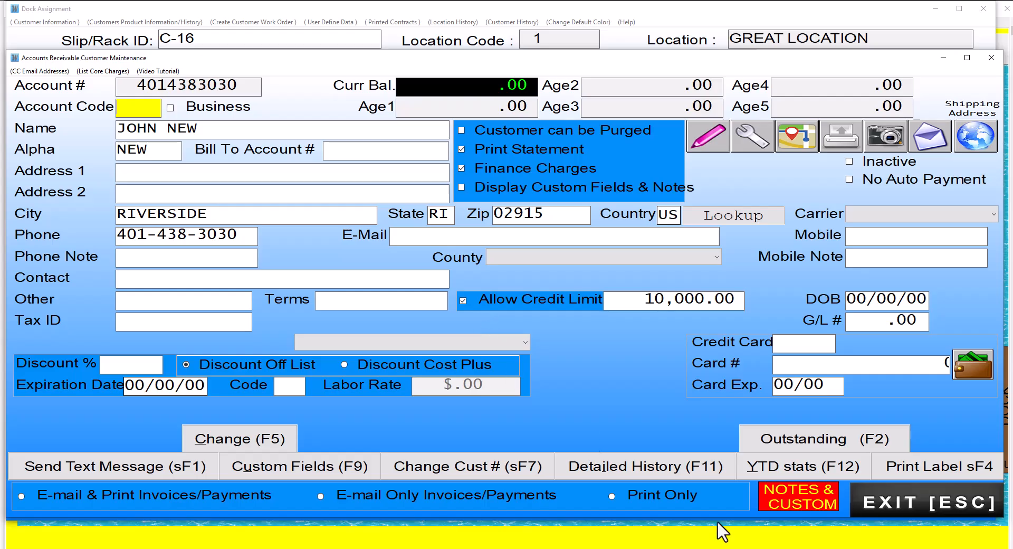
- Exit Customer Maintenance to reach the customer's RO History Maintenance unit record
{"action": "left_click", "coordinate": [907, 495]}
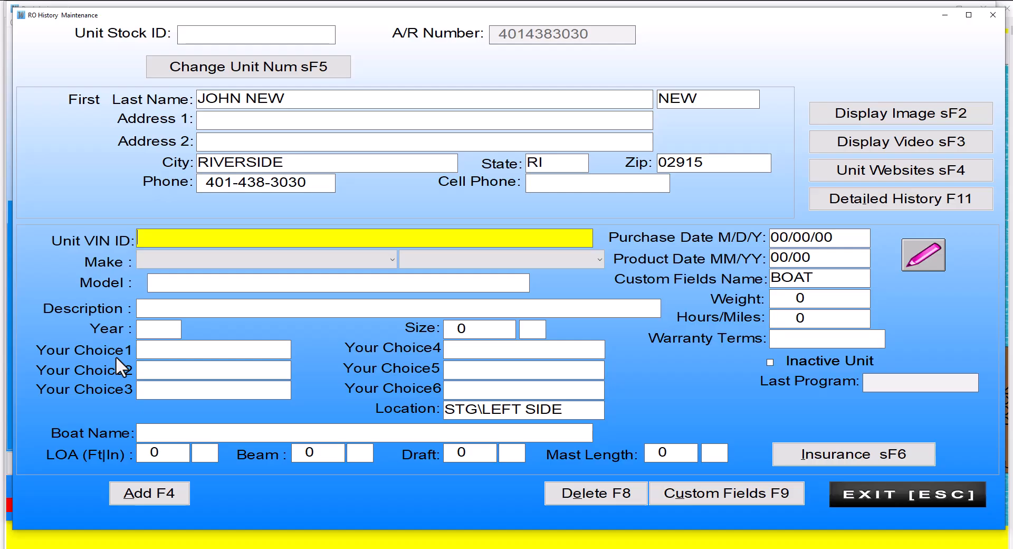
- Set the unit's make to 4WINNS BOATS, type to BOAT and model to ABC
{"action": "left_click", "coordinate": [391, 260]}
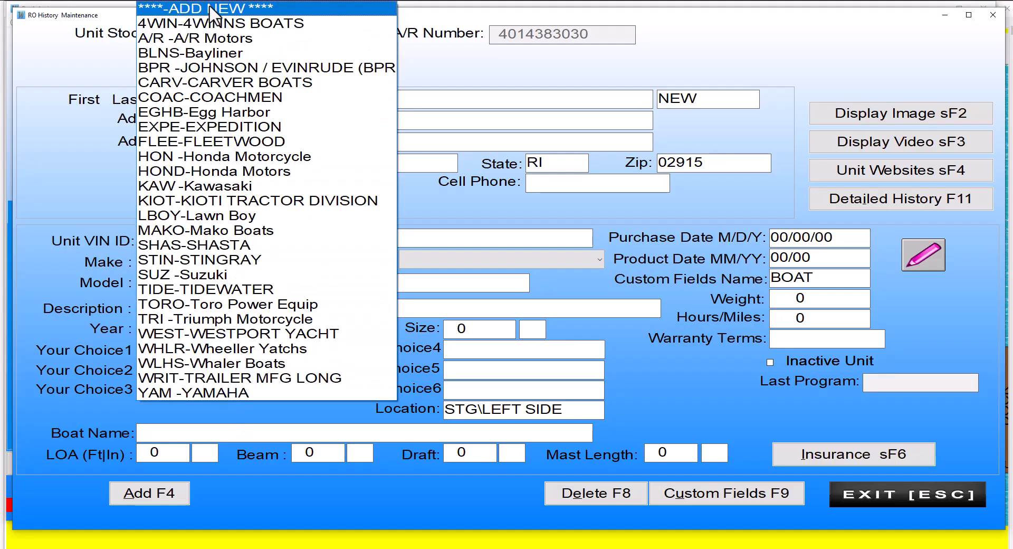
{"action": "left_click", "coordinate": [214, 25]}
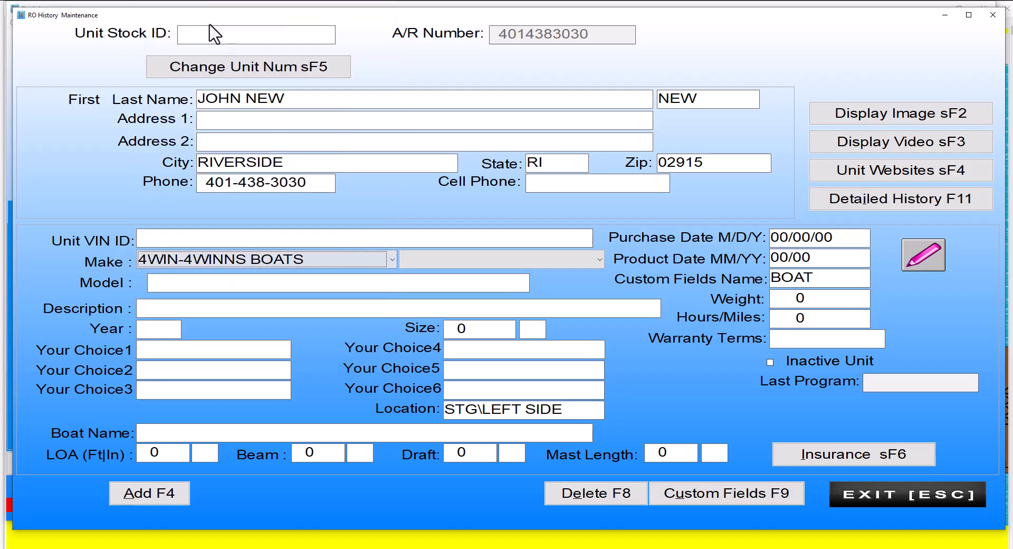
{"action": "left_click", "coordinate": [597, 258]}
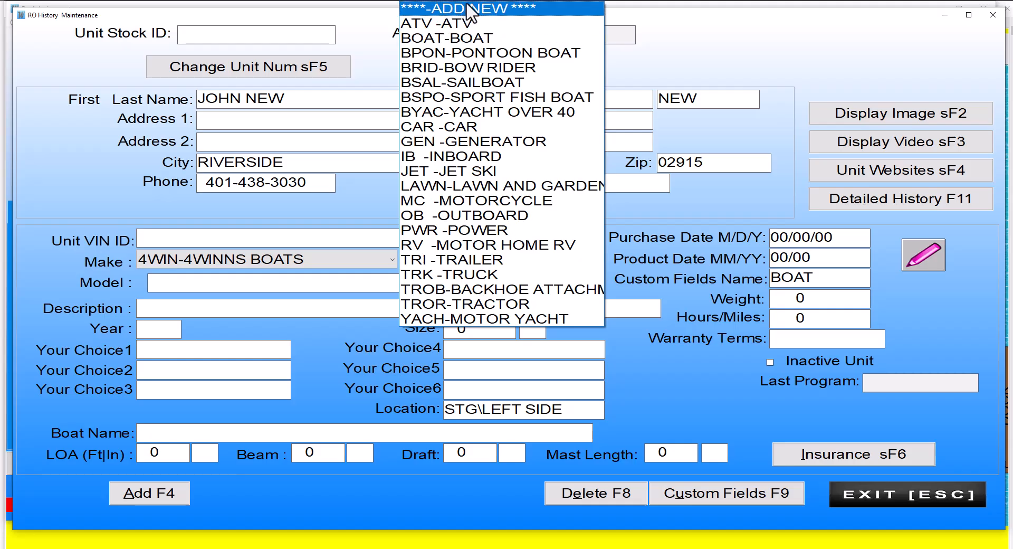
{"action": "left_click", "coordinate": [462, 39]}
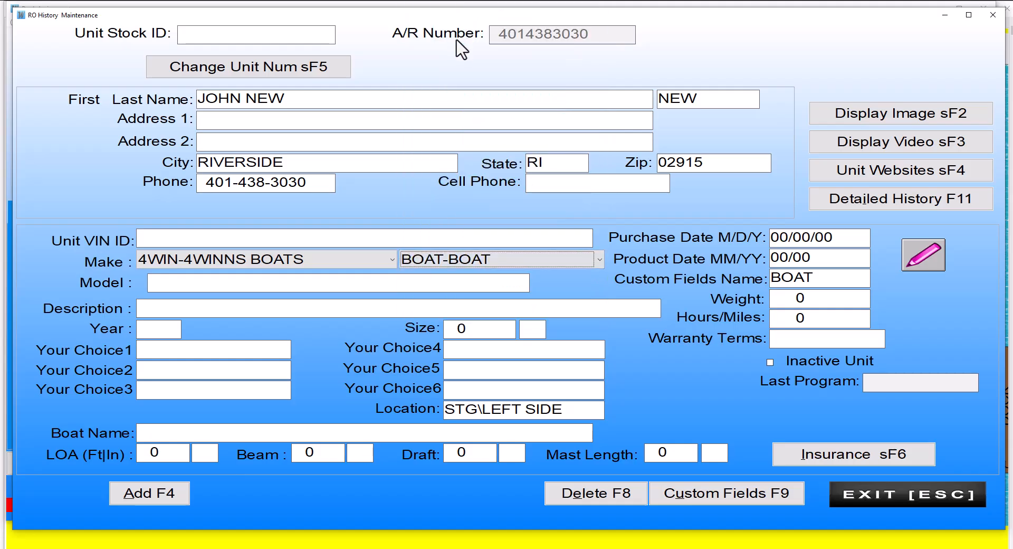
{"action": "left_click", "coordinate": [168, 285]}
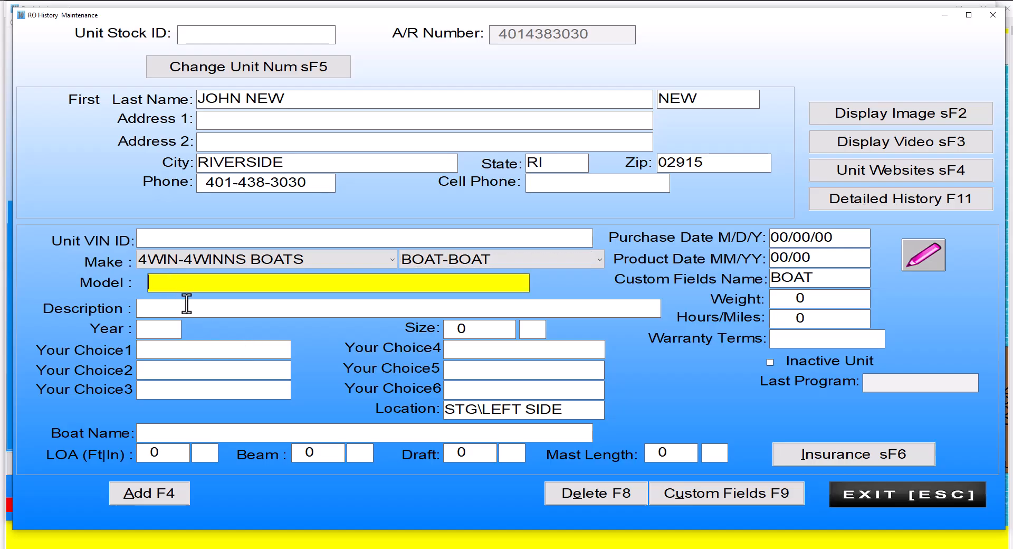
{"action": "type", "text": "ABC"}
{"action": "left_click", "coordinate": [187, 304]}
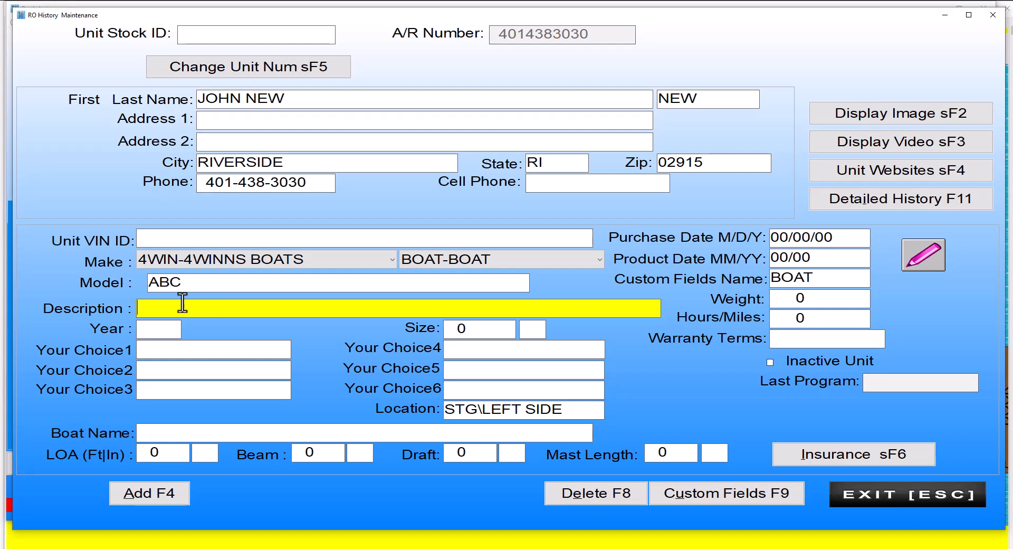
- Enter boat name NEW BOAT NAME, LOA 25'6", beam 14 and draft 3
{"action": "left_click", "coordinate": [153, 433]}
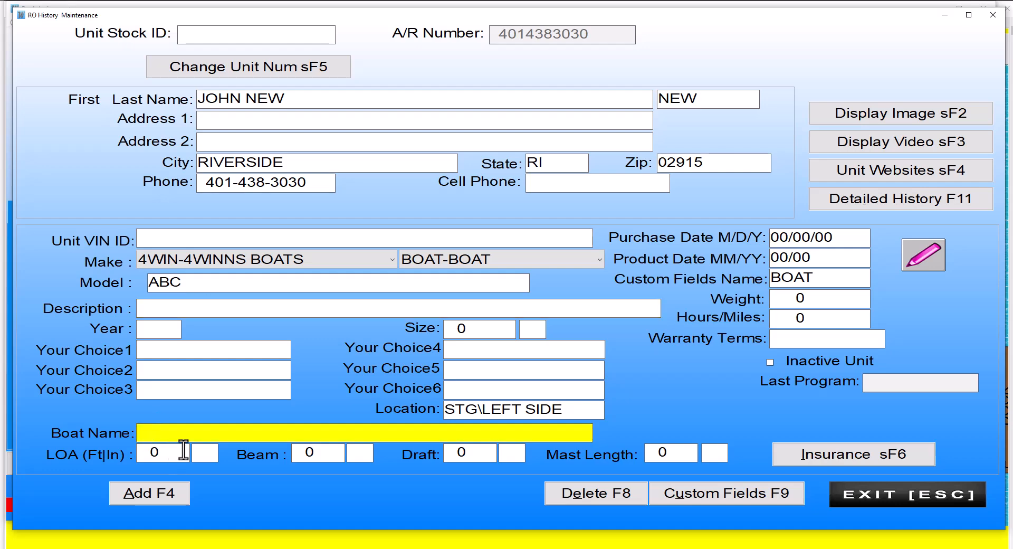
{"action": "type", "text": "NEW BOAT NAME"}
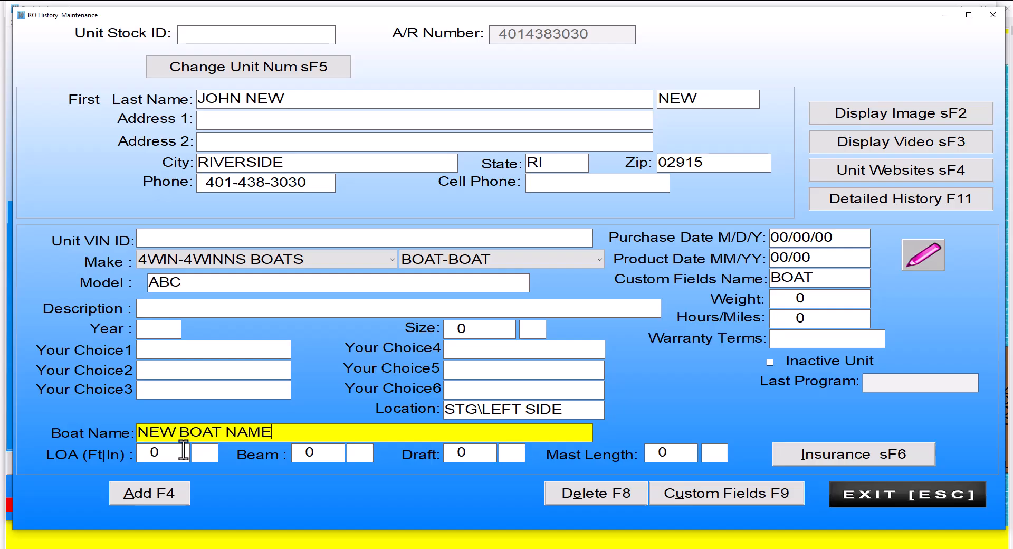
{"action": "key", "text": "Tab"}
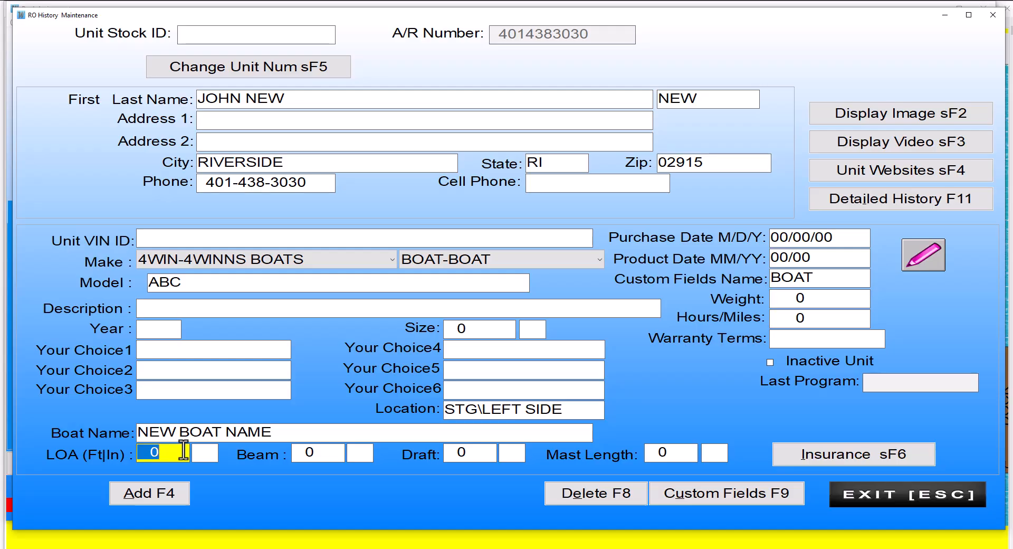
{"action": "type", "text": "25"}
{"action": "key", "text": "Tab"}
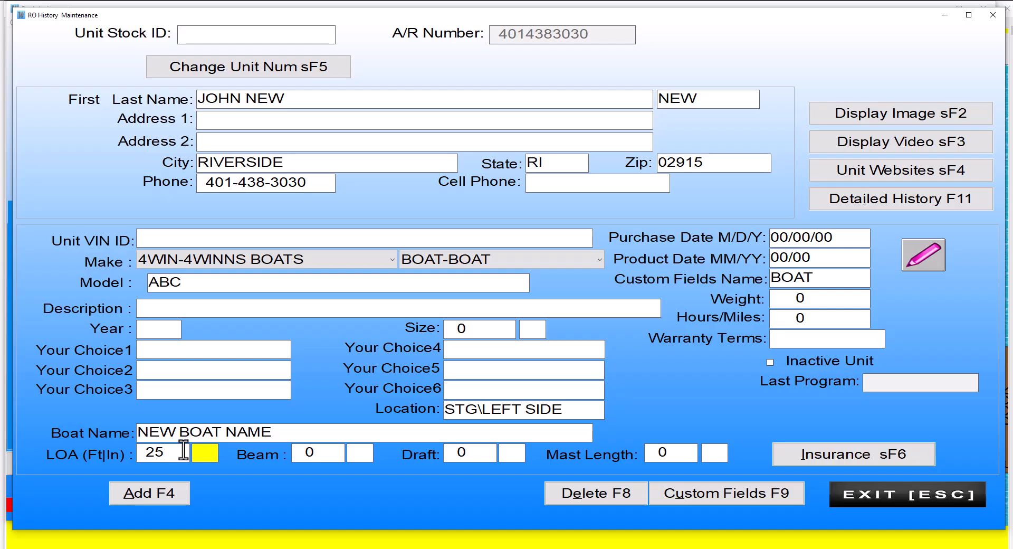
{"action": "type", "text": "6"}
{"action": "key", "text": "Tab"}
{"action": "type", "text": "14"}
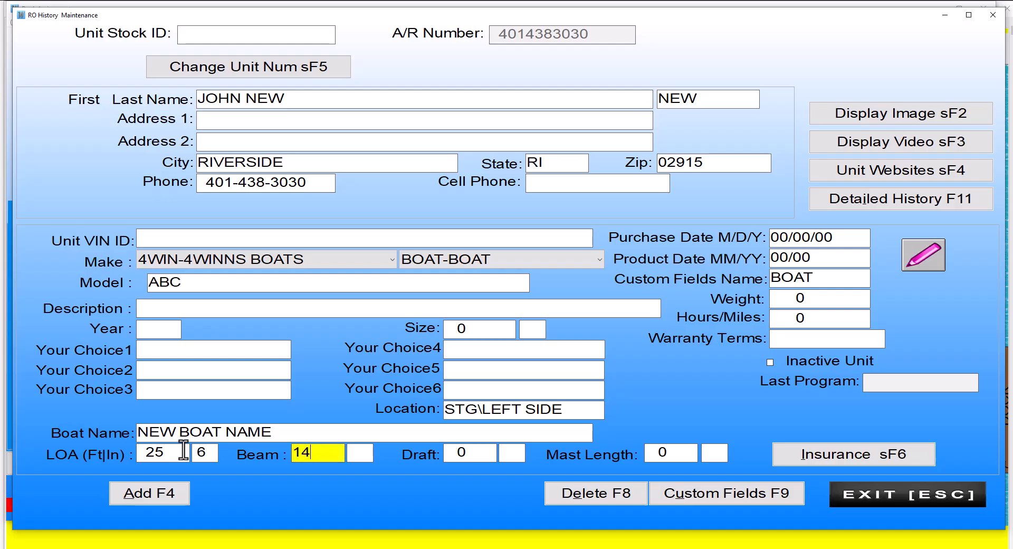
{"action": "key", "text": "Tab"}
{"action": "key", "text": "Tab"}
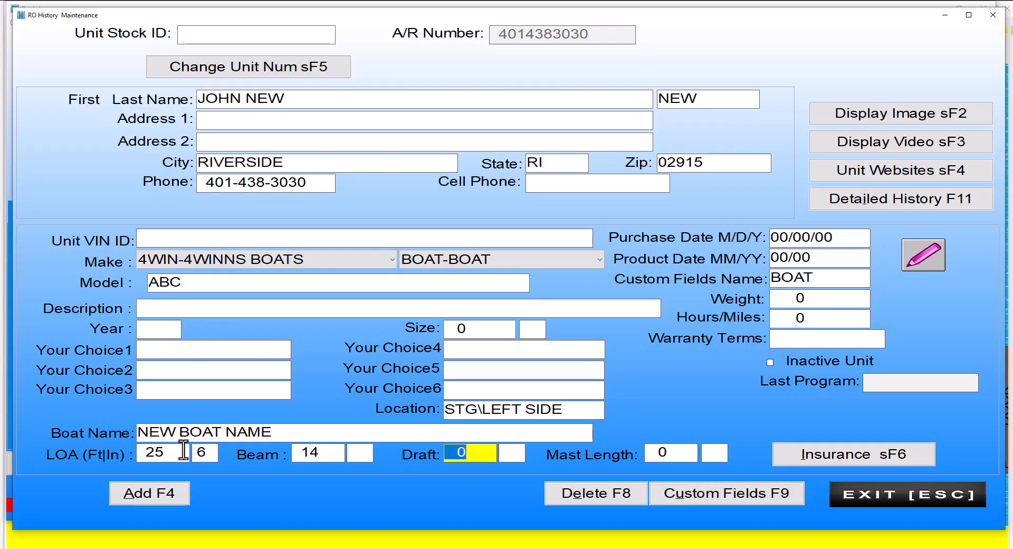
{"action": "type", "text": "3"}
{"action": "key", "text": "Tab"}
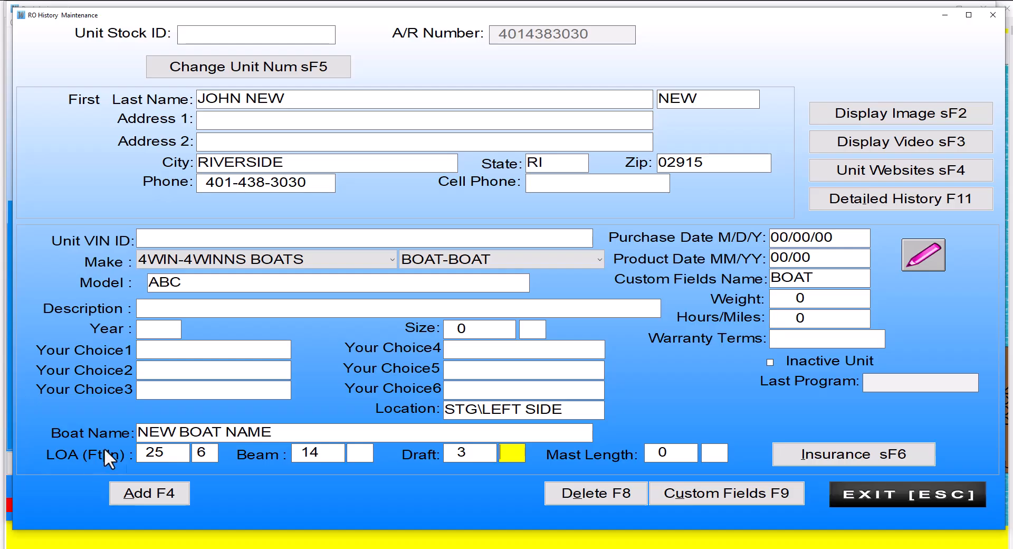
- Add the boat as auto-numbered unit BOAT5006 and return to slip C-16's dock assignment
{"action": "left_click", "coordinate": [154, 492]}
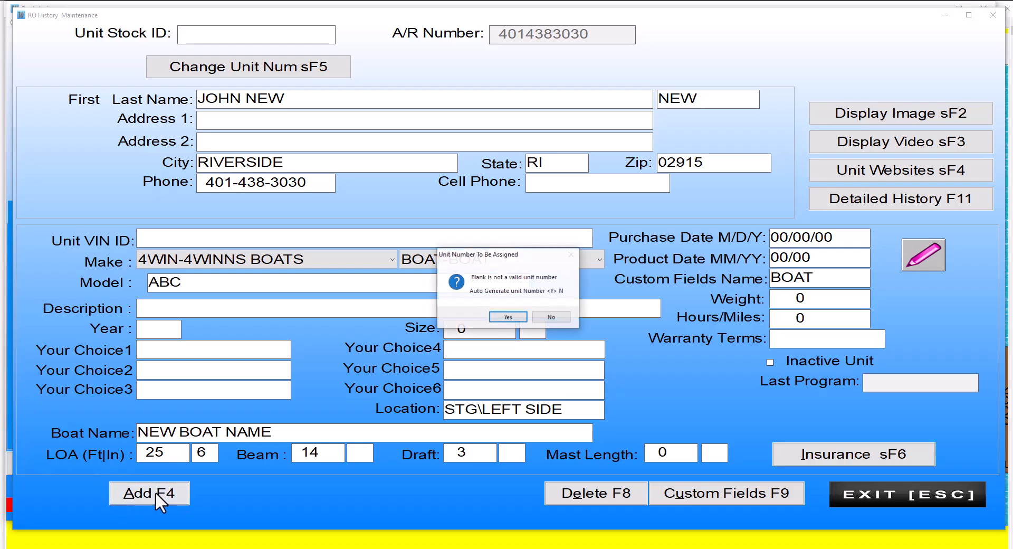
{"action": "left_click", "coordinate": [506, 317]}
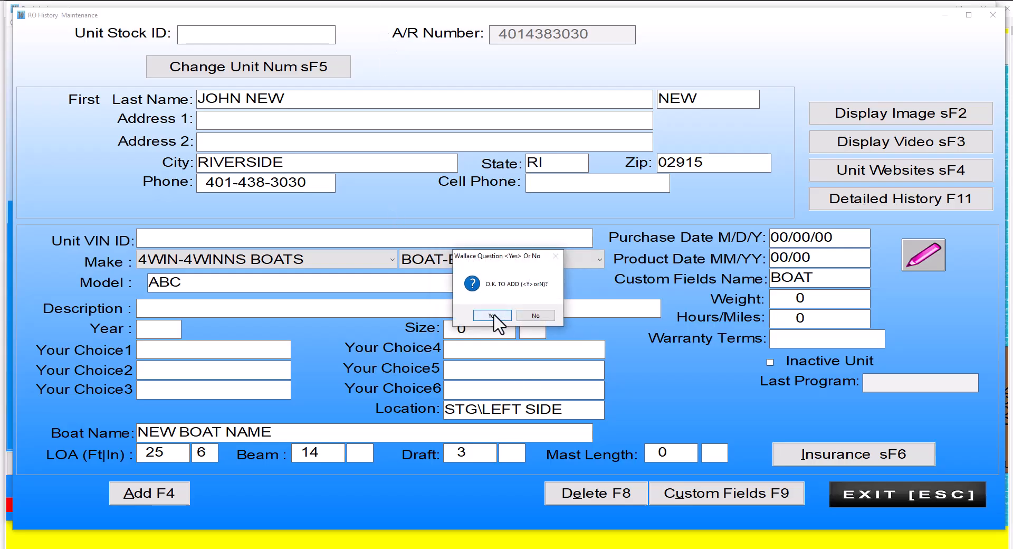
{"action": "left_click", "coordinate": [490, 316]}
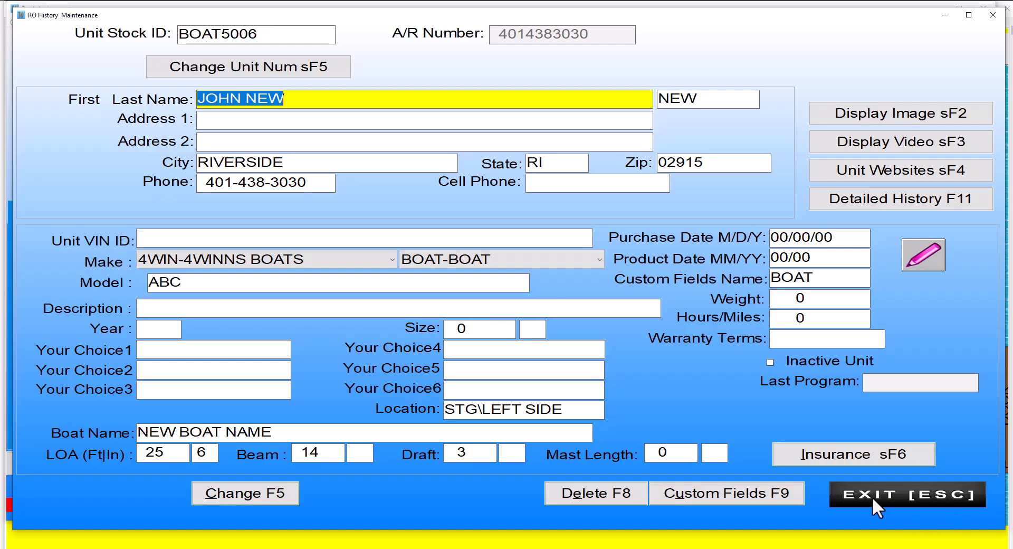
{"action": "left_click", "coordinate": [892, 494]}
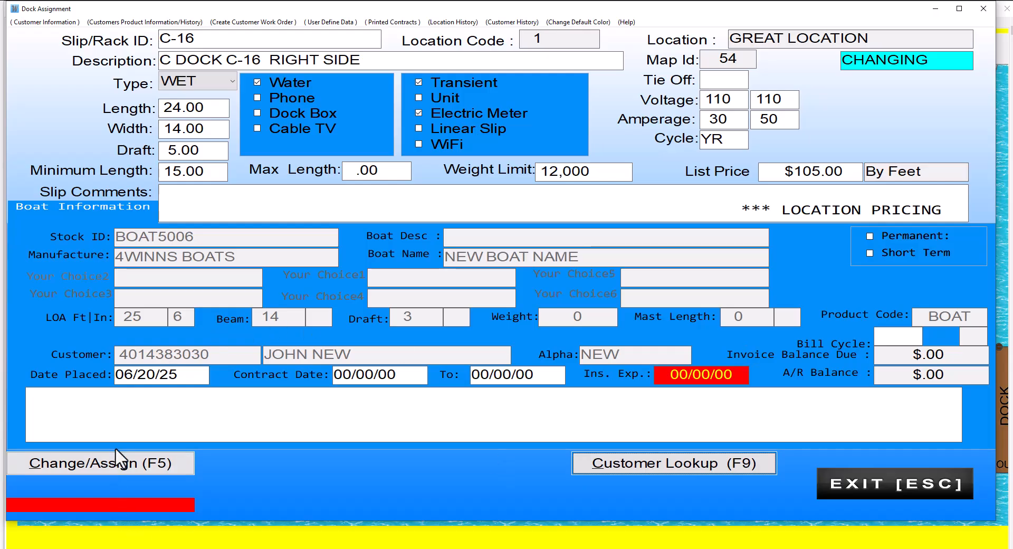
- Assign the boat to slip C-16 at the $125.00 list price and bring up contract printing
{"action": "left_click", "coordinate": [134, 462]}
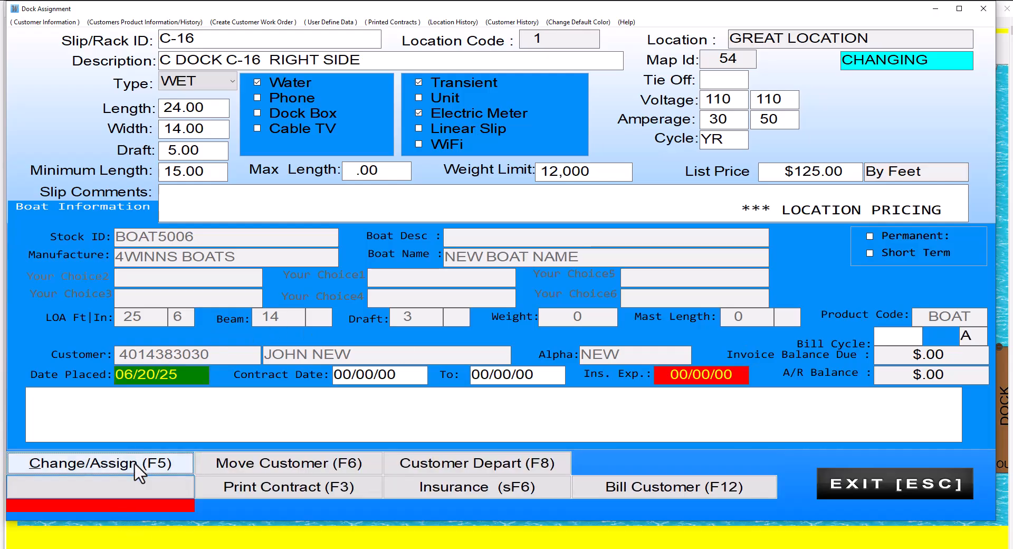
{"action": "left_click", "coordinate": [261, 483]}
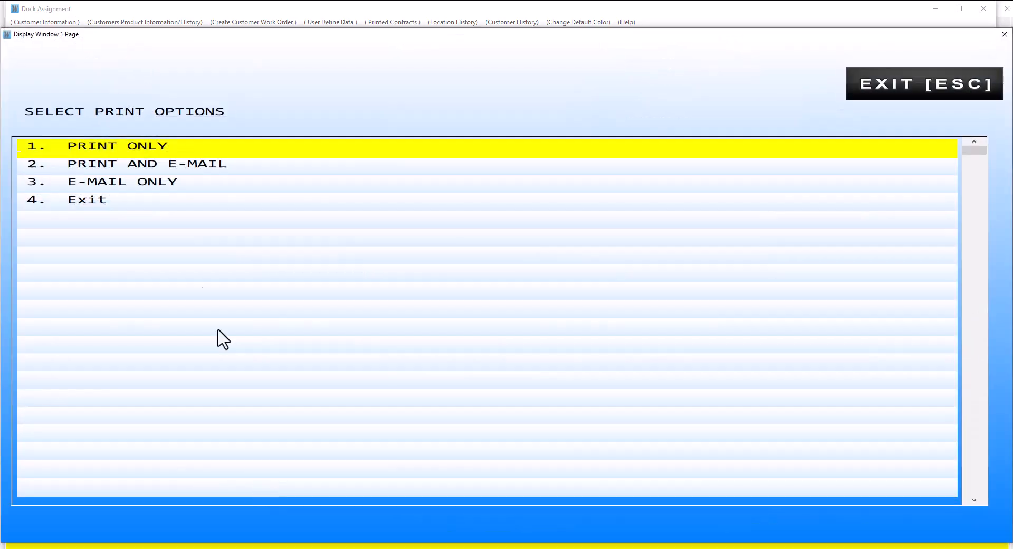
- Print the contract only, tick the DOCKAGE season fee and another fee line, then save and close the PDF
{"action": "left_click", "coordinate": [148, 147]}
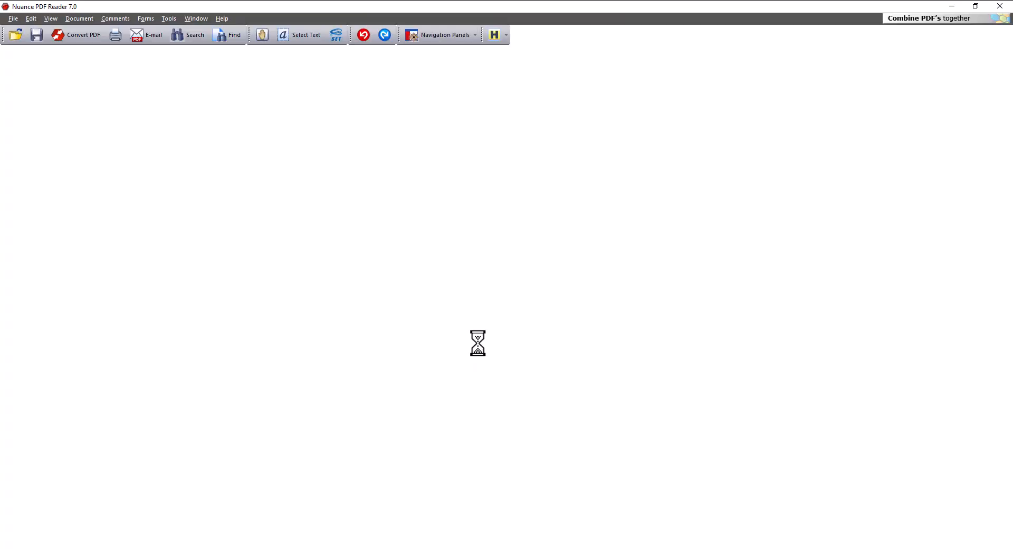
{"action": "scroll", "coordinate": [362, 291], "scroll_direction": "down", "scroll_amount": 5}
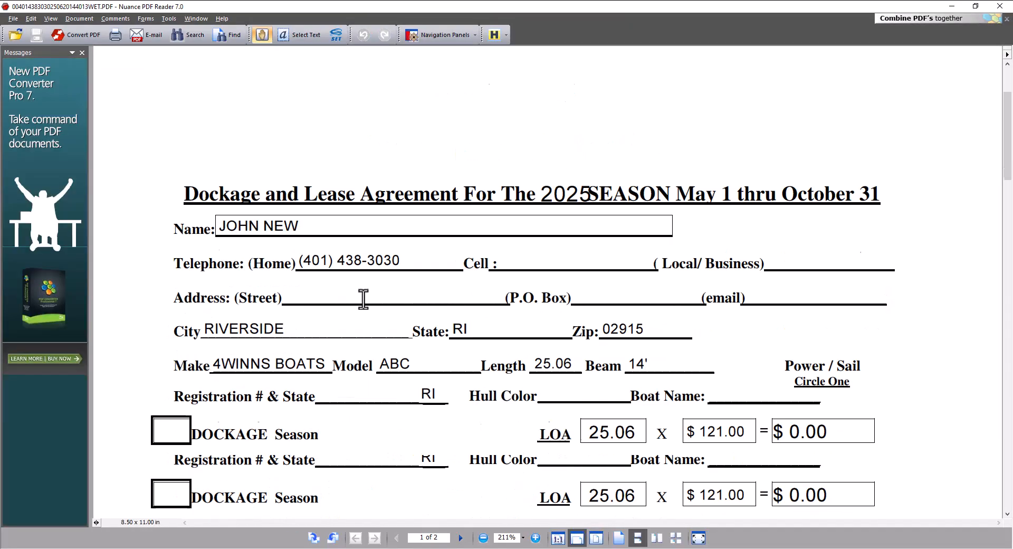
{"action": "left_click", "coordinate": [168, 315]}
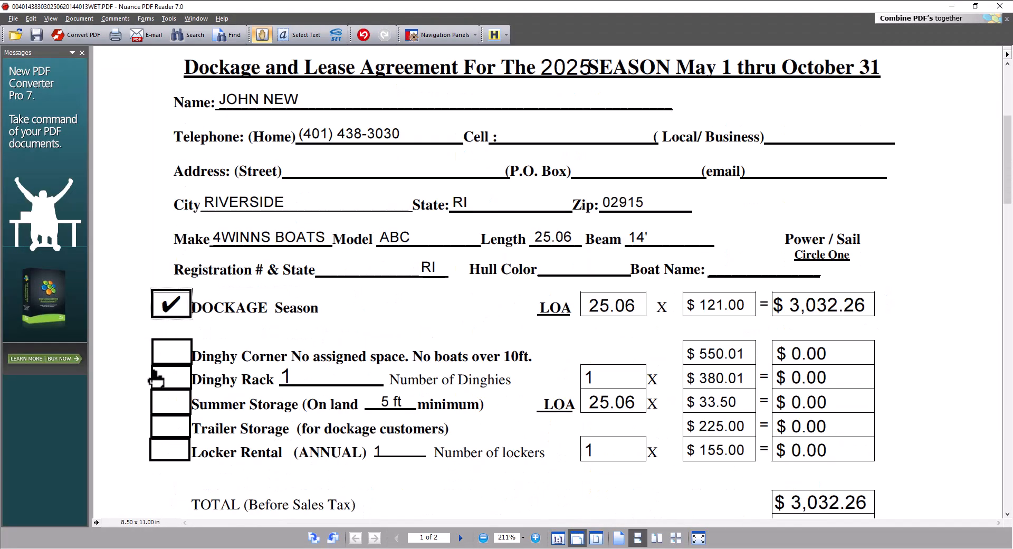
{"action": "left_click", "coordinate": [179, 430]}
{"action": "scroll", "coordinate": [377, 469], "scroll_direction": "down", "scroll_amount": 12}
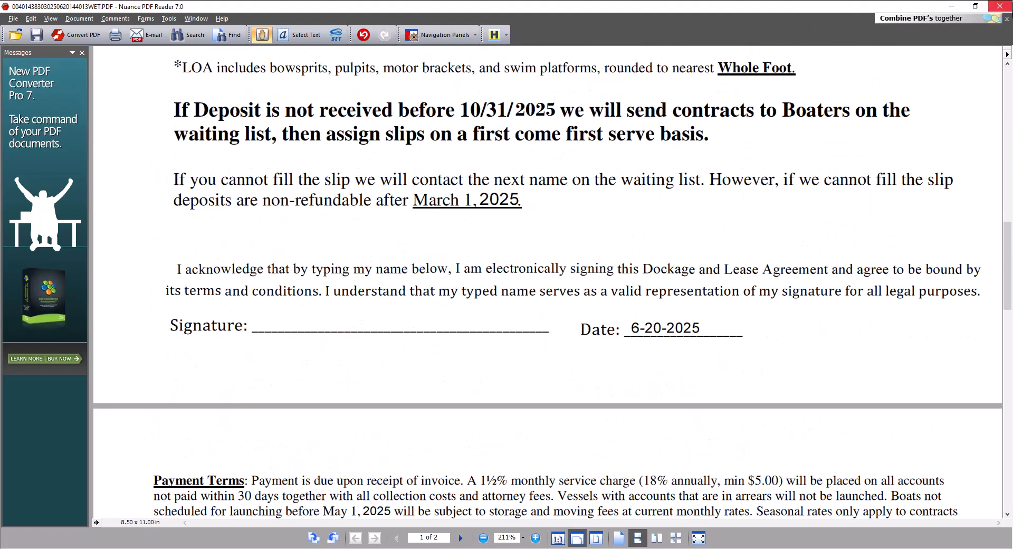
{"action": "left_click", "coordinate": [1001, 6]}
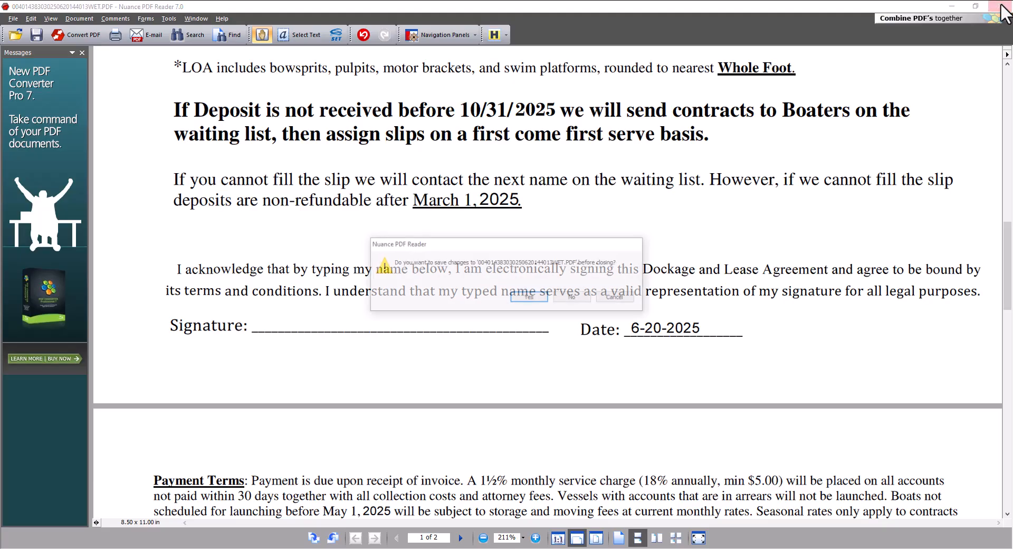
{"action": "left_click", "coordinate": [527, 298]}
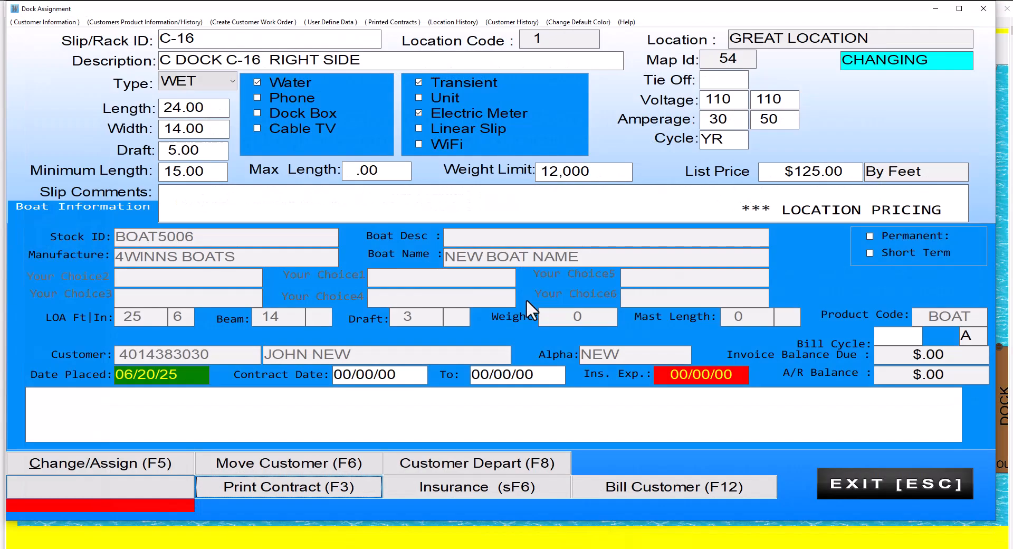
{"action": "left_click", "coordinate": [468, 486]}
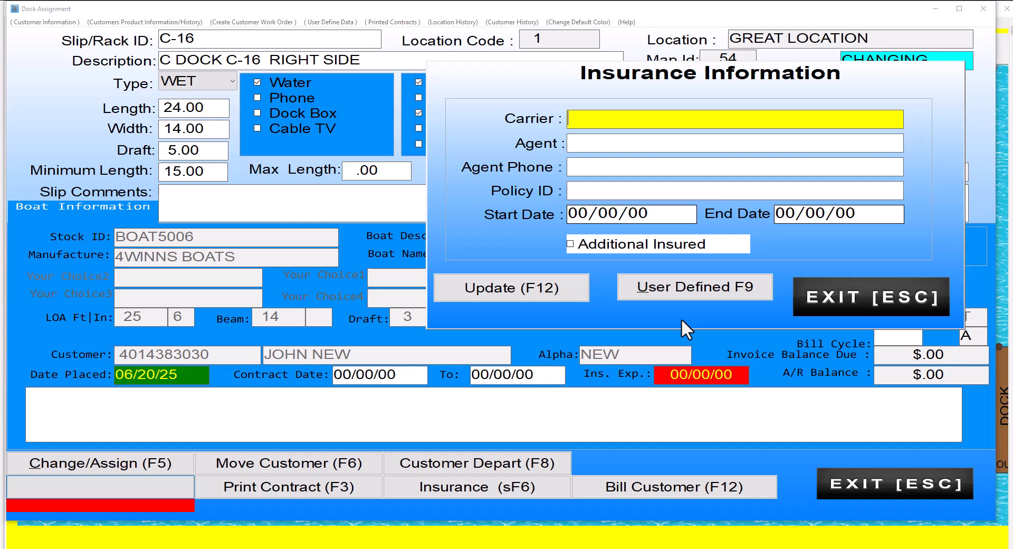
{"action": "left_click", "coordinate": [857, 287]}
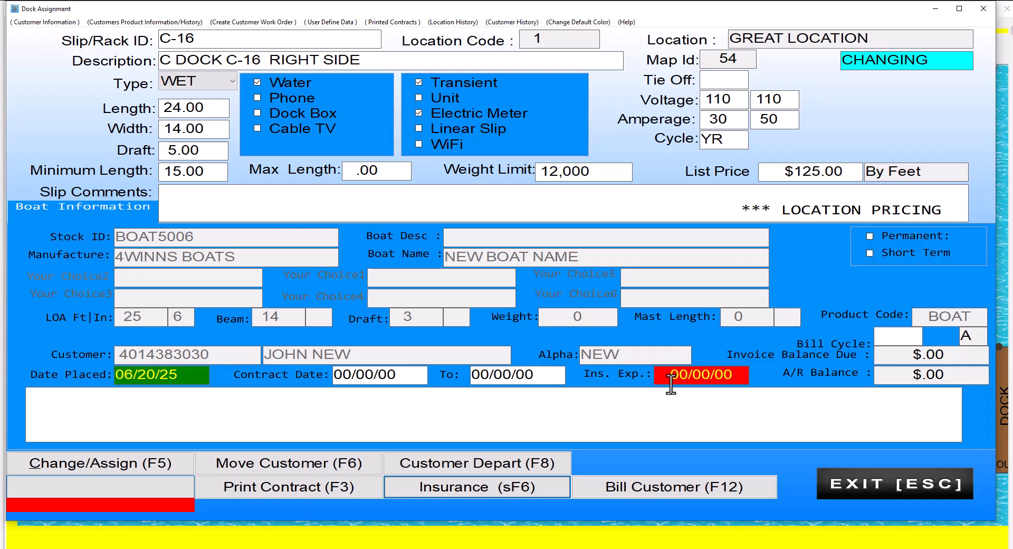
- Bill the customer with salesclerk BJ and apply a 2000 deposit, leaving $1,187.50 due
{"action": "left_click", "coordinate": [665, 482]}
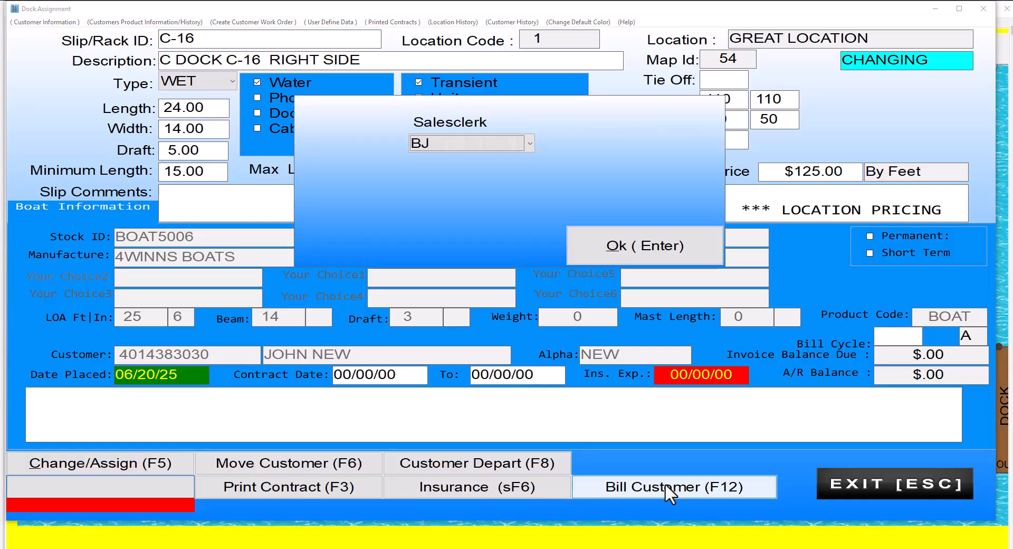
{"action": "left_click", "coordinate": [615, 253]}
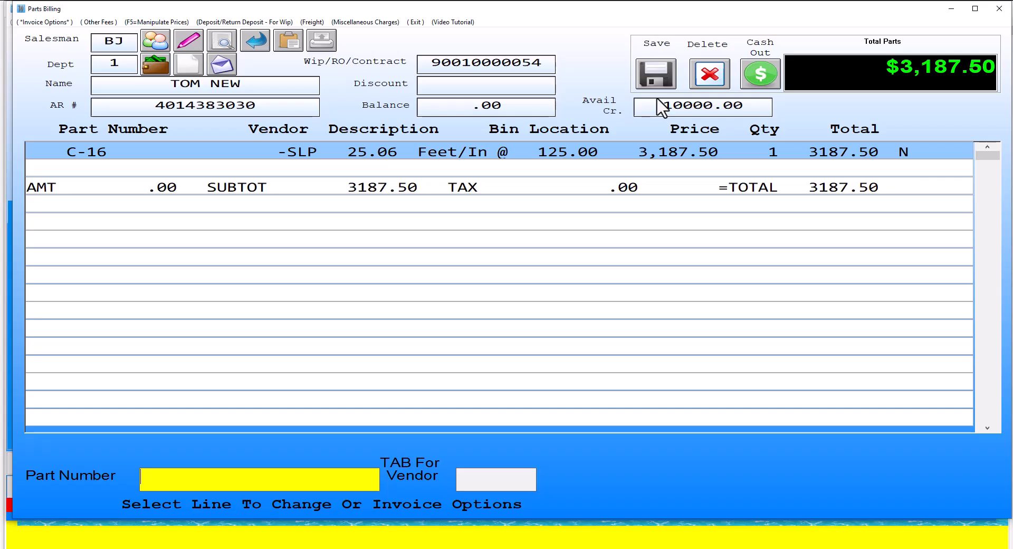
{"action": "left_click", "coordinate": [236, 23]}
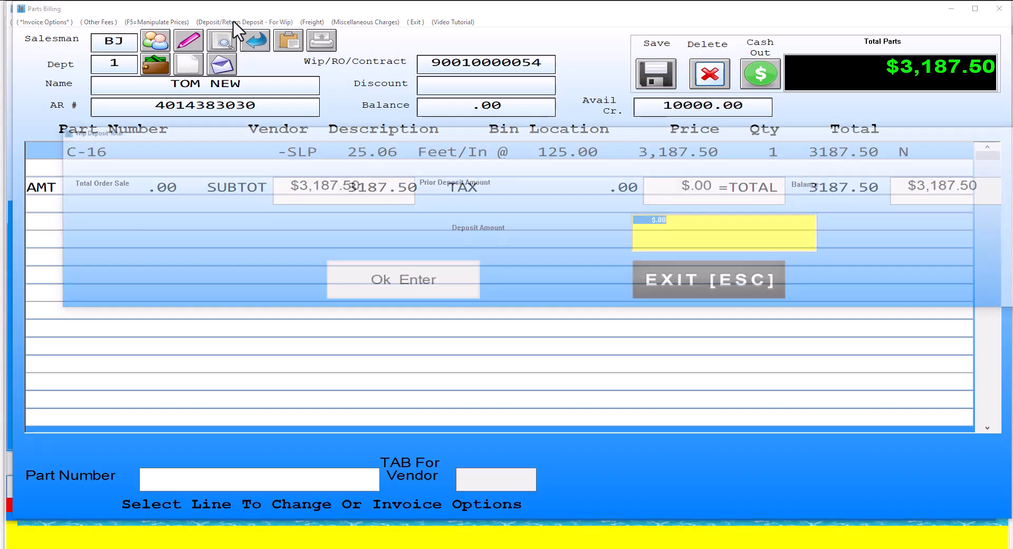
{"action": "type", "text": "2"}
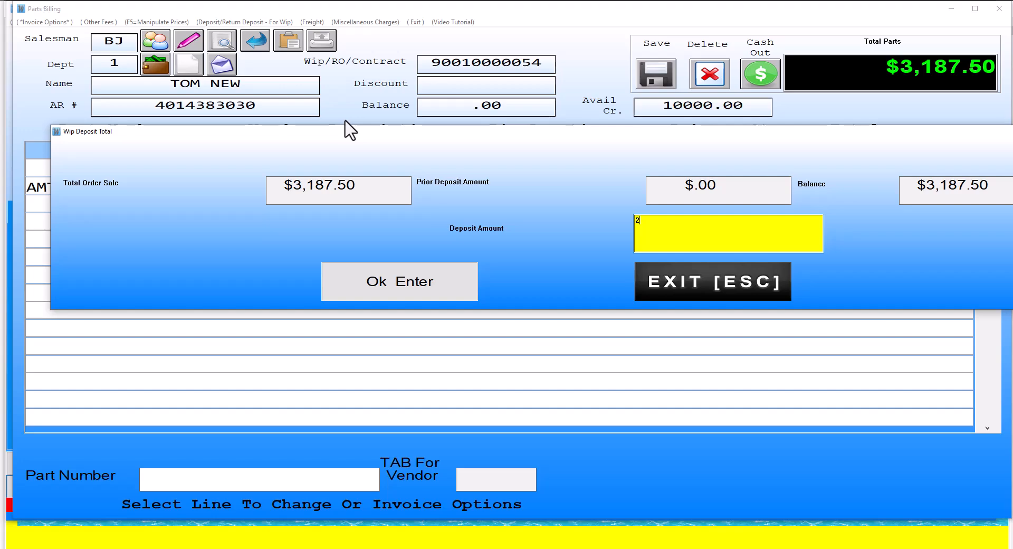
{"action": "type", "text": "000"}
{"action": "key", "text": "Return"}
{"action": "left_click", "coordinate": [534, 316]}
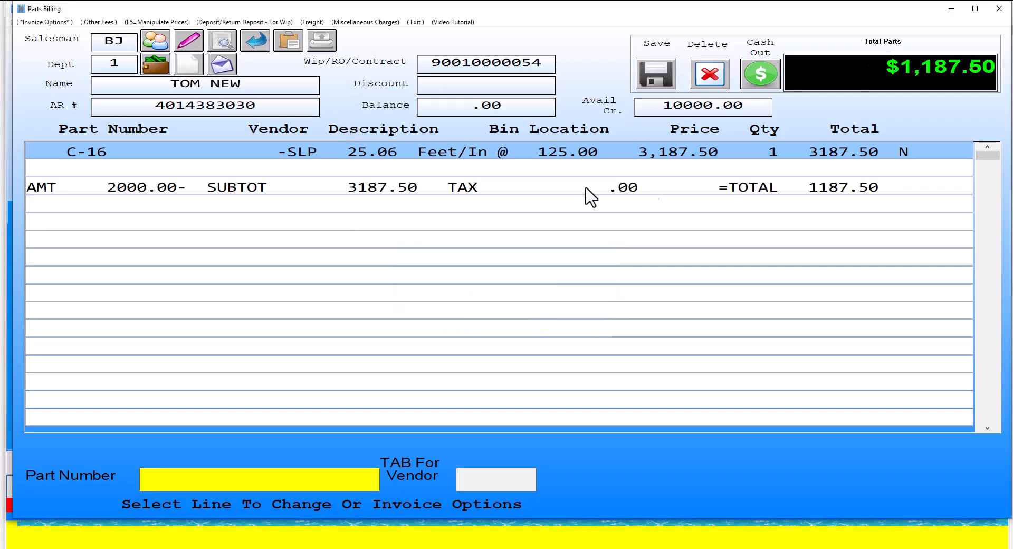
- Save the deposit bill and pay $2070.00 by credit/debit card, accepting the surcharge and swiping the customer's card
{"action": "left_click", "coordinate": [656, 74]}
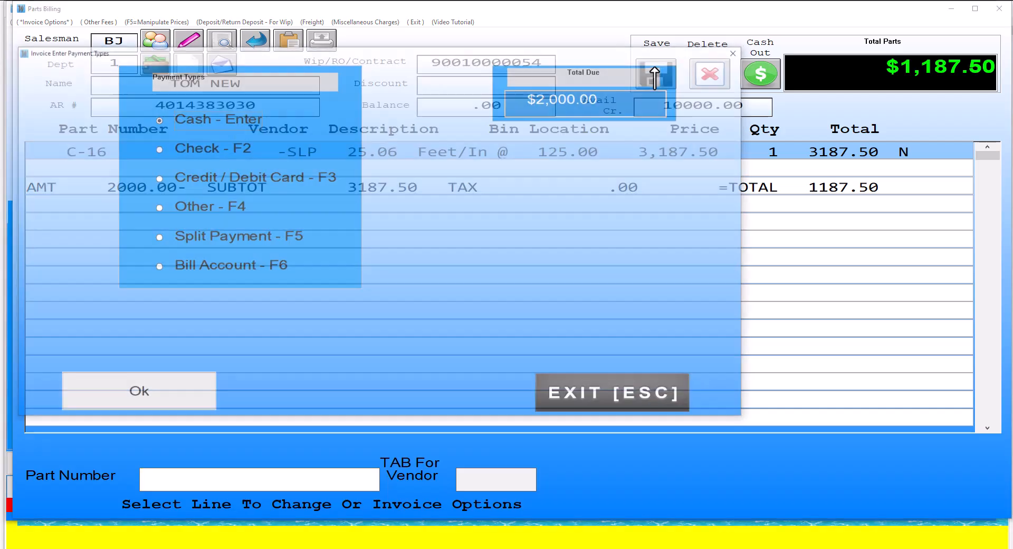
{"action": "left_click", "coordinate": [157, 179]}
{"action": "left_click", "coordinate": [545, 331]}
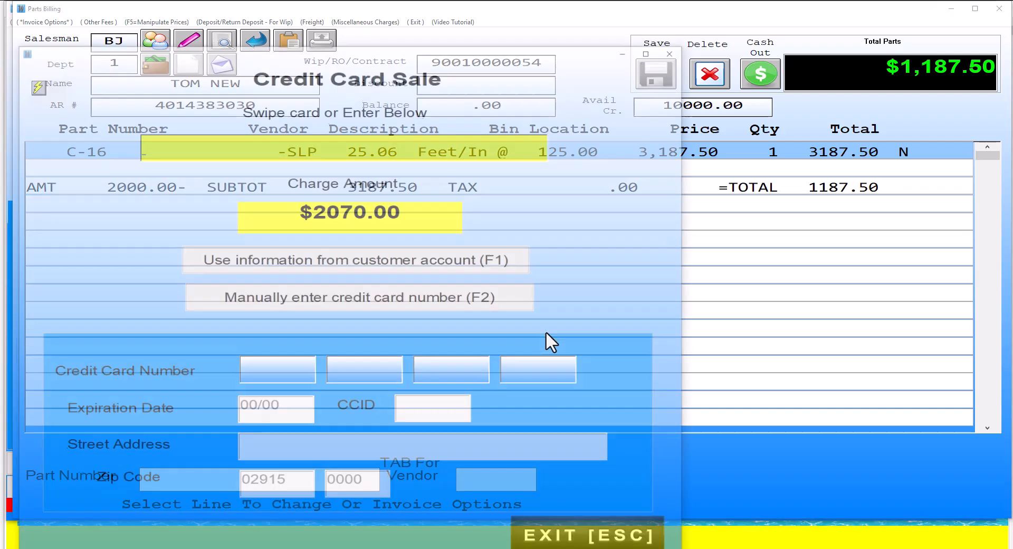
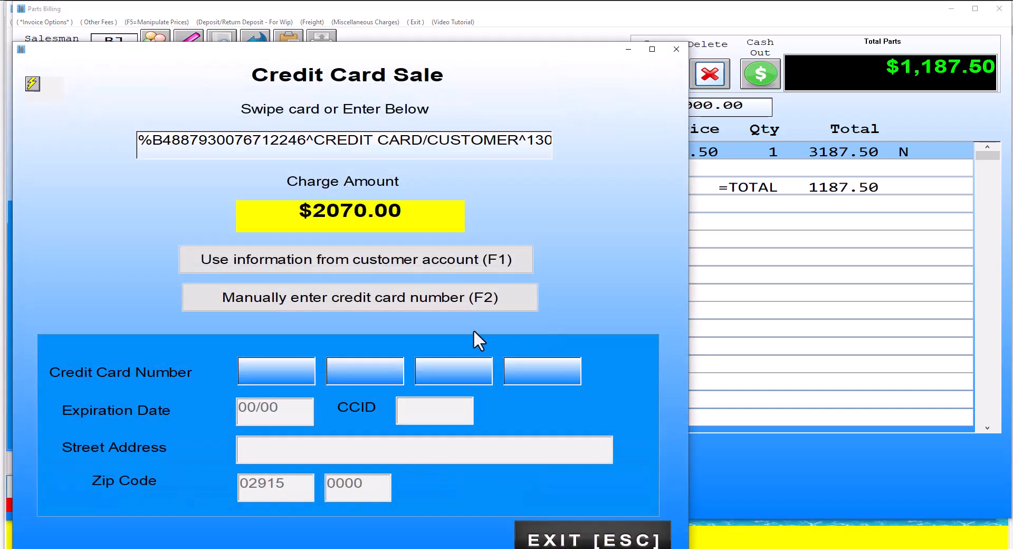
{"action": "key", "text": "Return"}
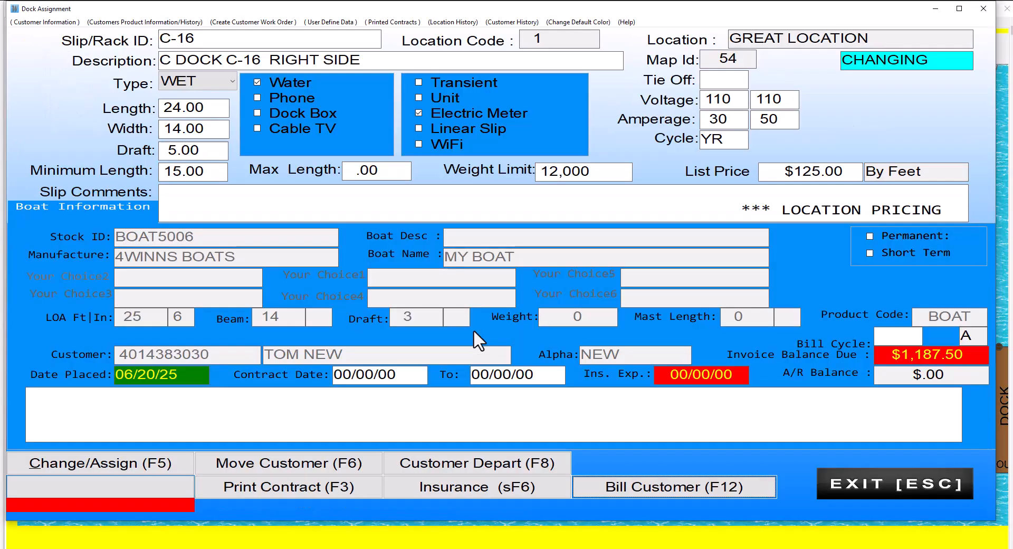
- Exit the Dock Assignment window back to the marina map, where slip C-16 shows as assigned
{"action": "left_click", "coordinate": [874, 486]}
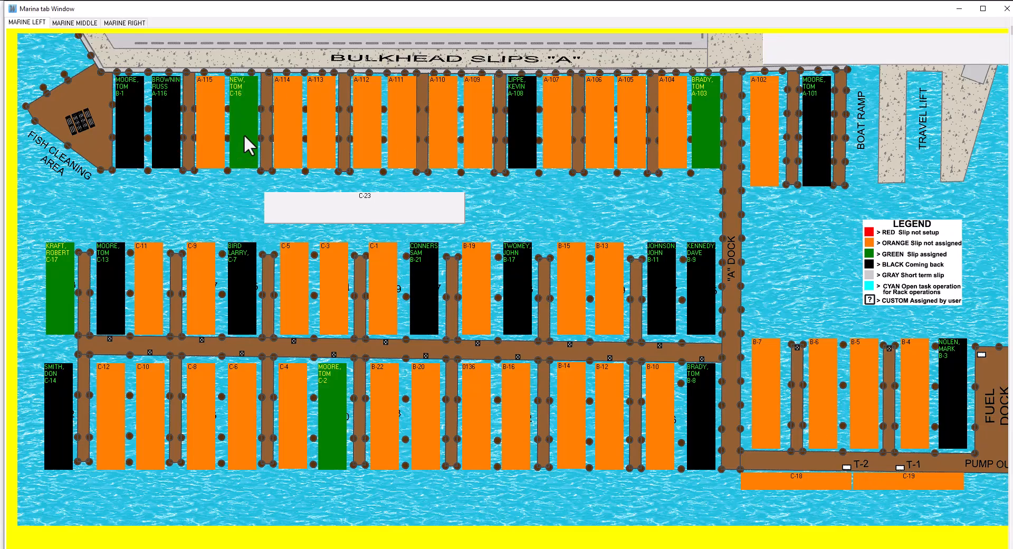